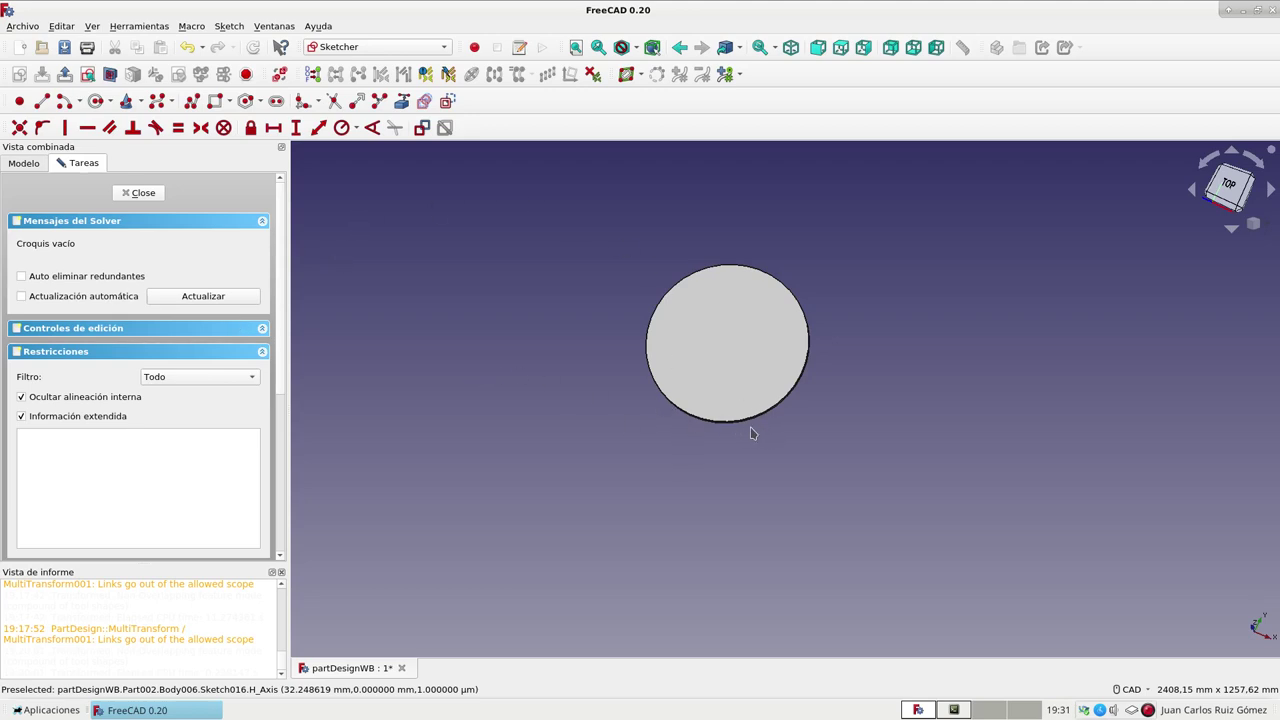
# Orbit around the thin padded disc from several angles, then show the model tree
pyautogui.moveTo(817, 434)
pyautogui.mouseDown(button='middle')
pyautogui.moveTo(800, 360)
pyautogui.moveTo(790, 372)
pyautogui.mouseUp(button='middle')
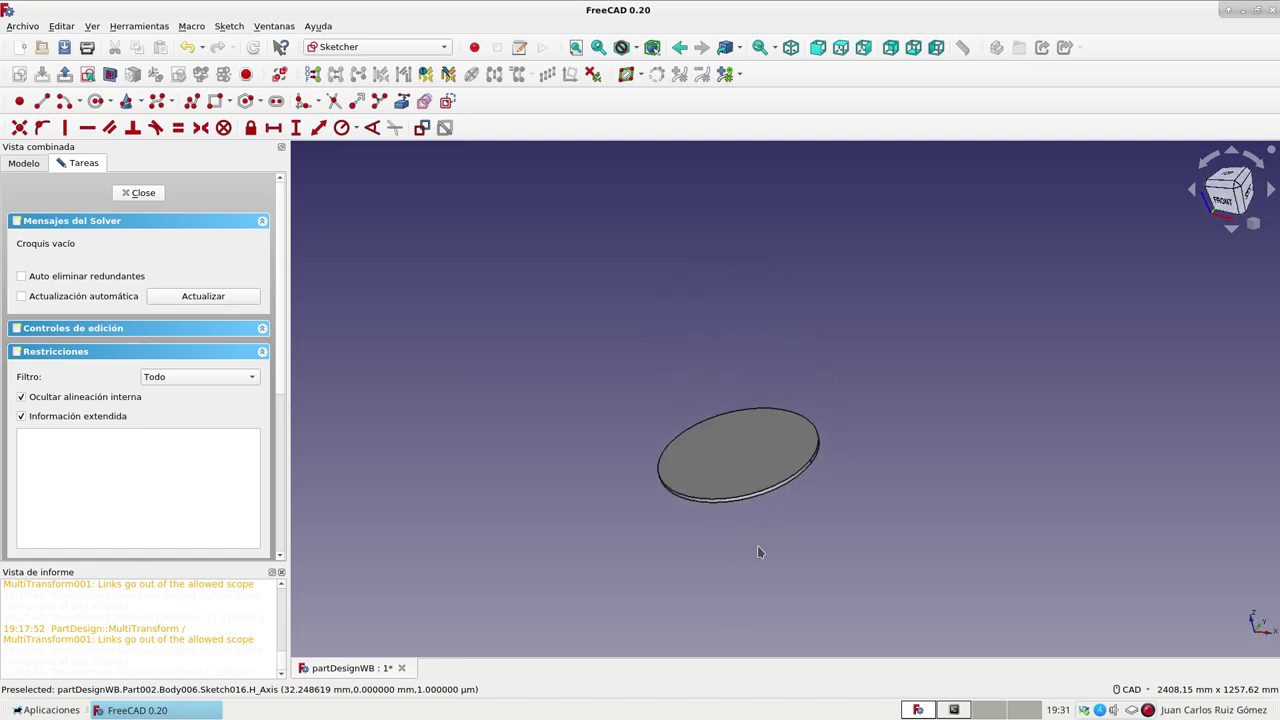
pyautogui.scroll(2, 750, 540)
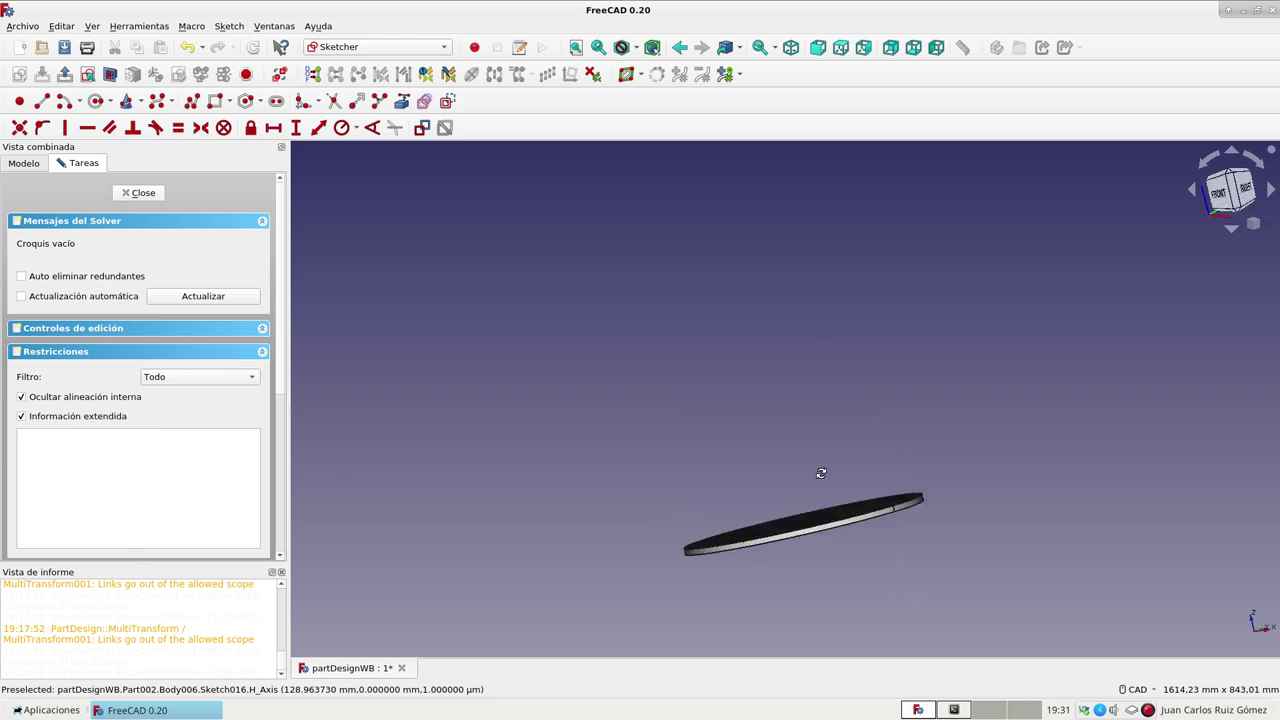
pyautogui.moveTo(879, 528); pyautogui.dragTo(814, 449, button='middle')
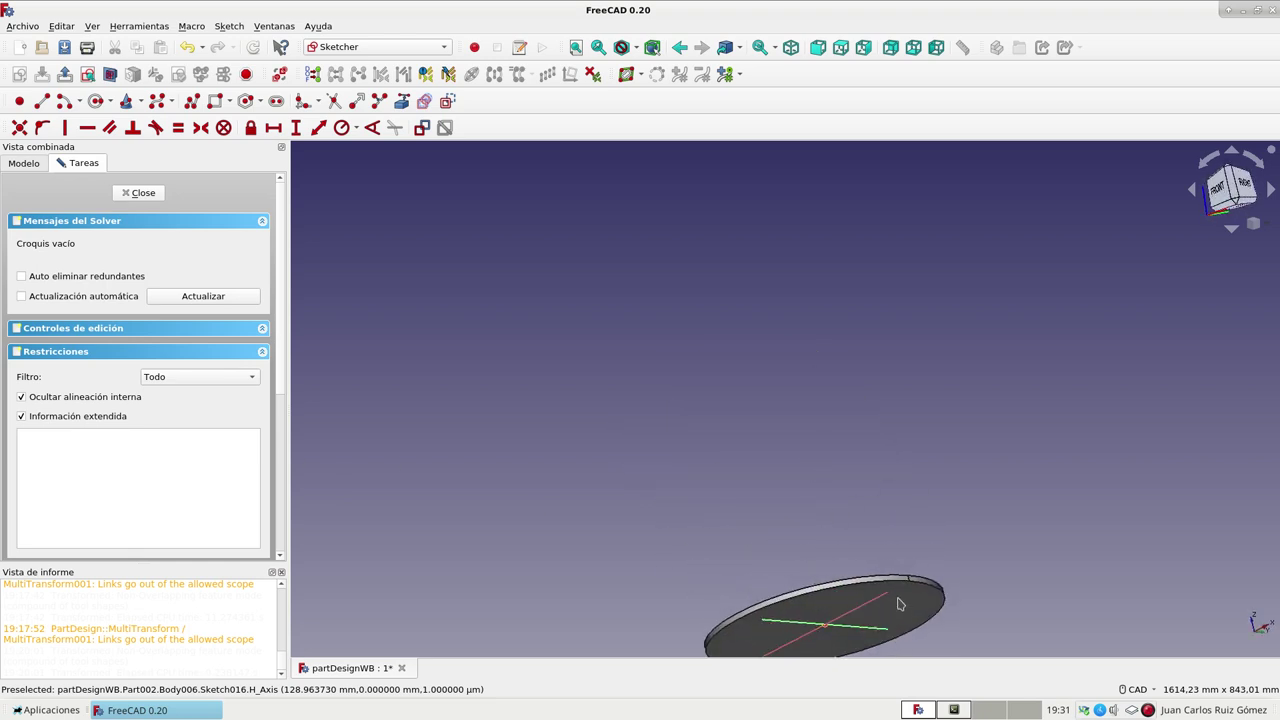
pyautogui.moveTo(731, 429)
pyautogui.mouseDown(button='middle')
pyautogui.moveTo(786, 503)
pyautogui.moveTo(533, 393)
pyautogui.mouseUp(button='middle')
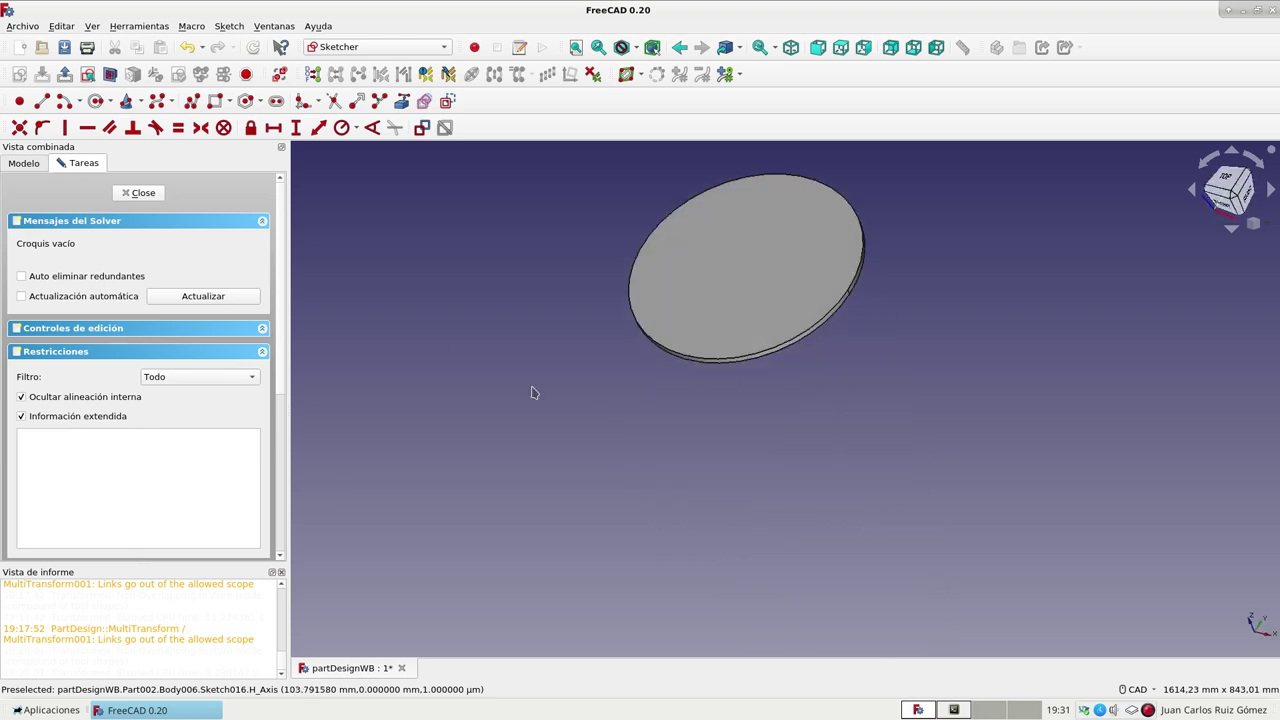
pyautogui.click(20, 166)
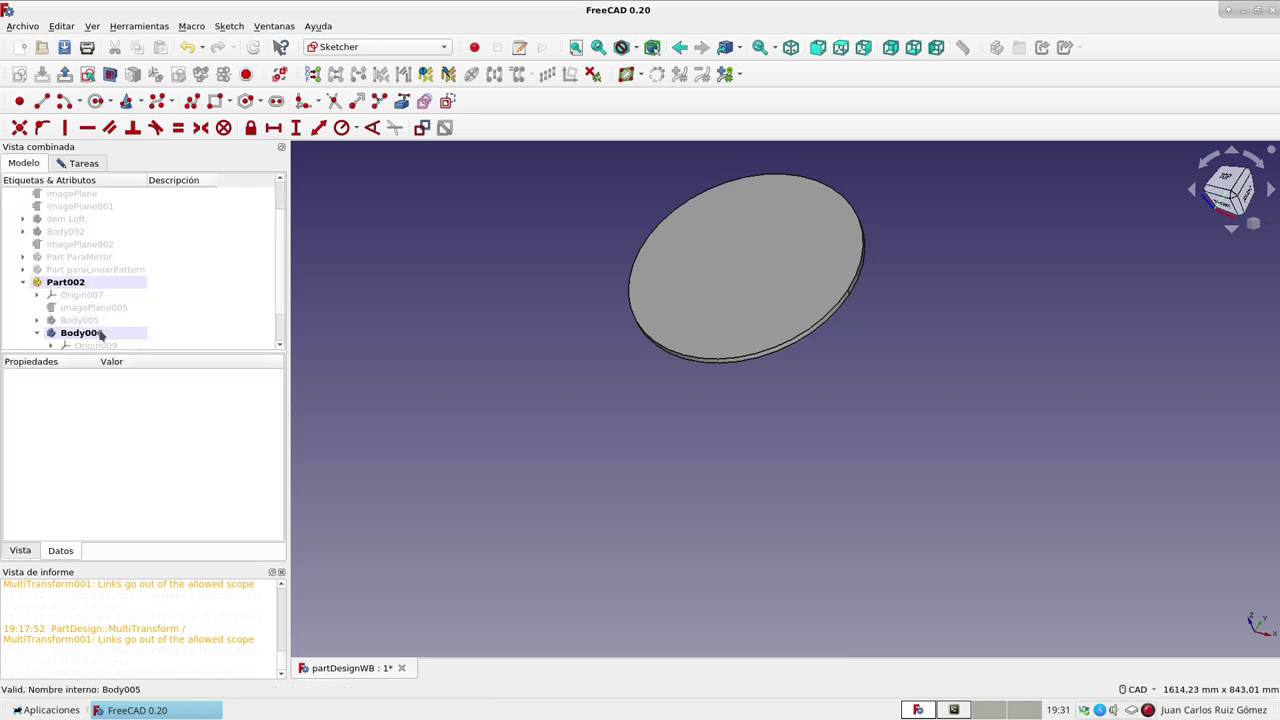
# Hide Pad007 and view Sketch016's axes straight down, fitted to the window
pyautogui.scroll(-1, 150, 305)
pyautogui.click(133, 319)
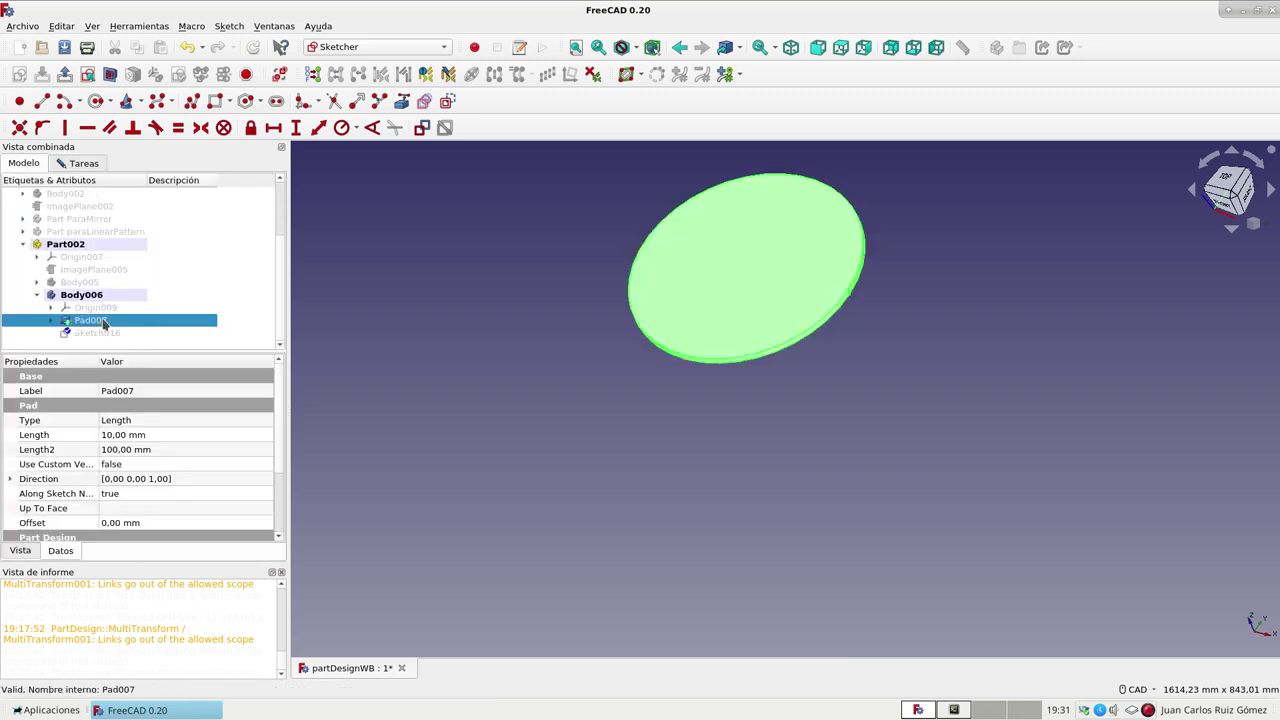
pyautogui.press('space')
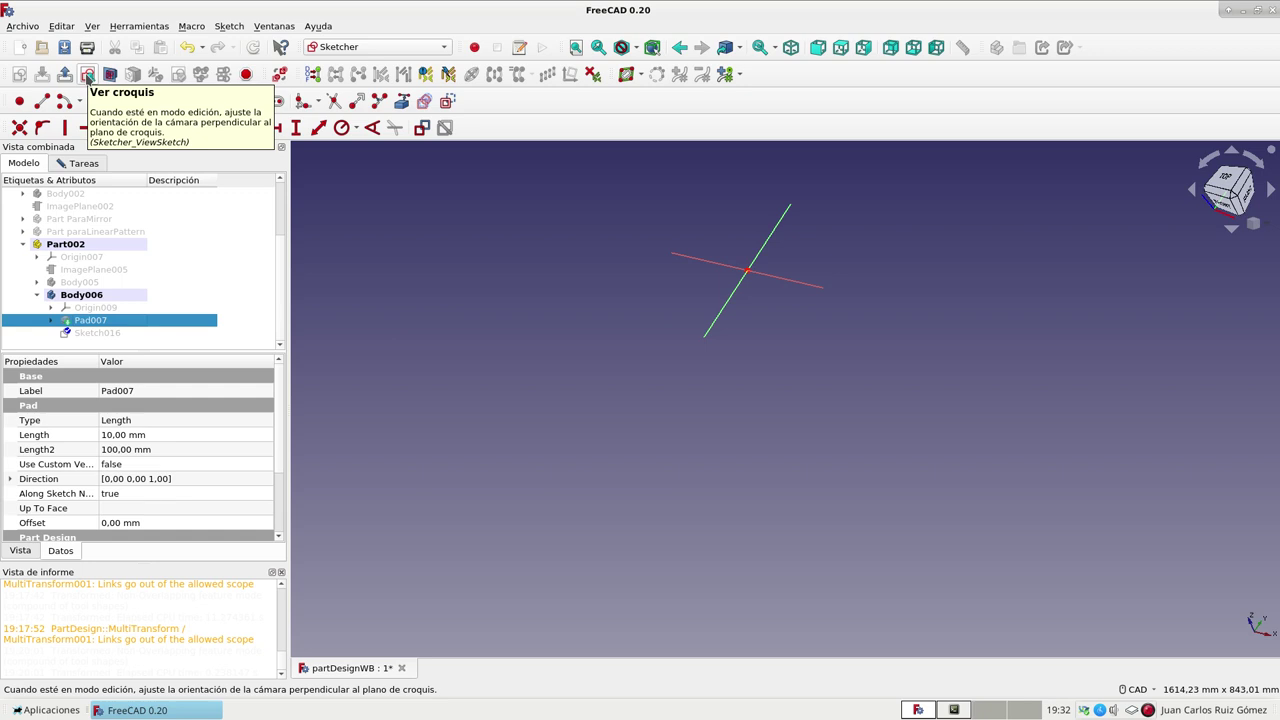
pyautogui.click(87, 77)
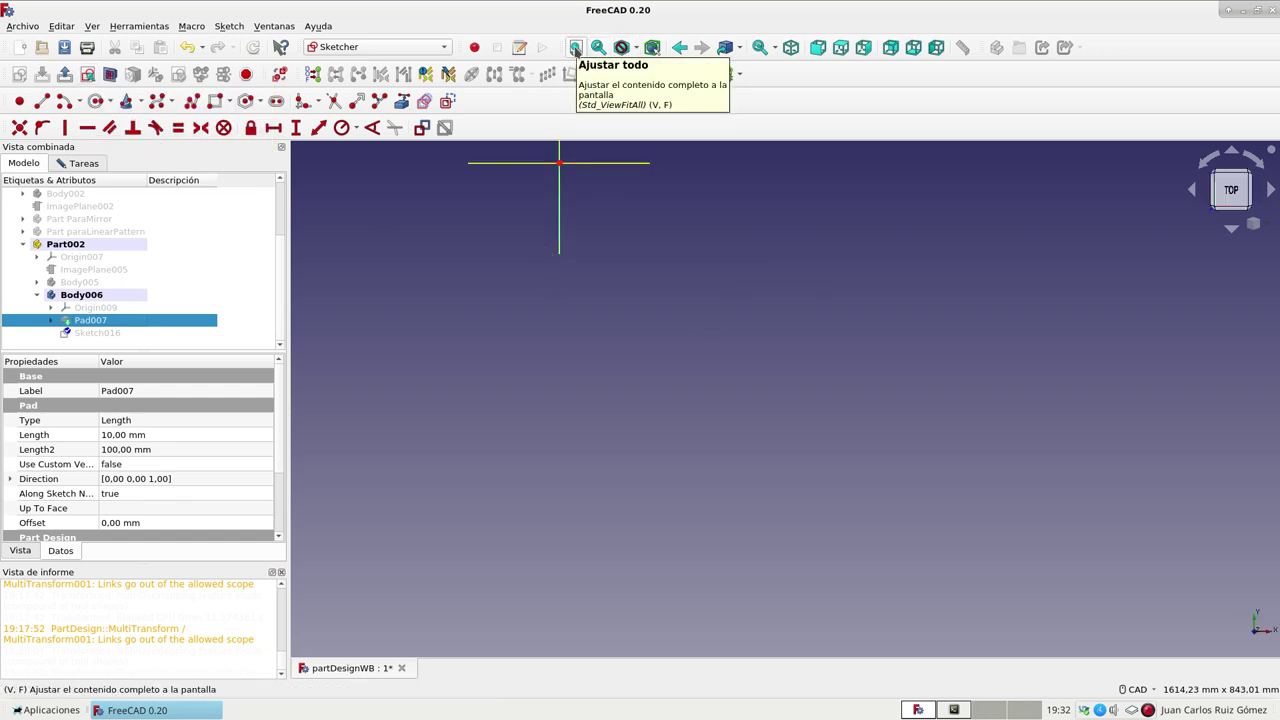
pyautogui.click(576, 48)
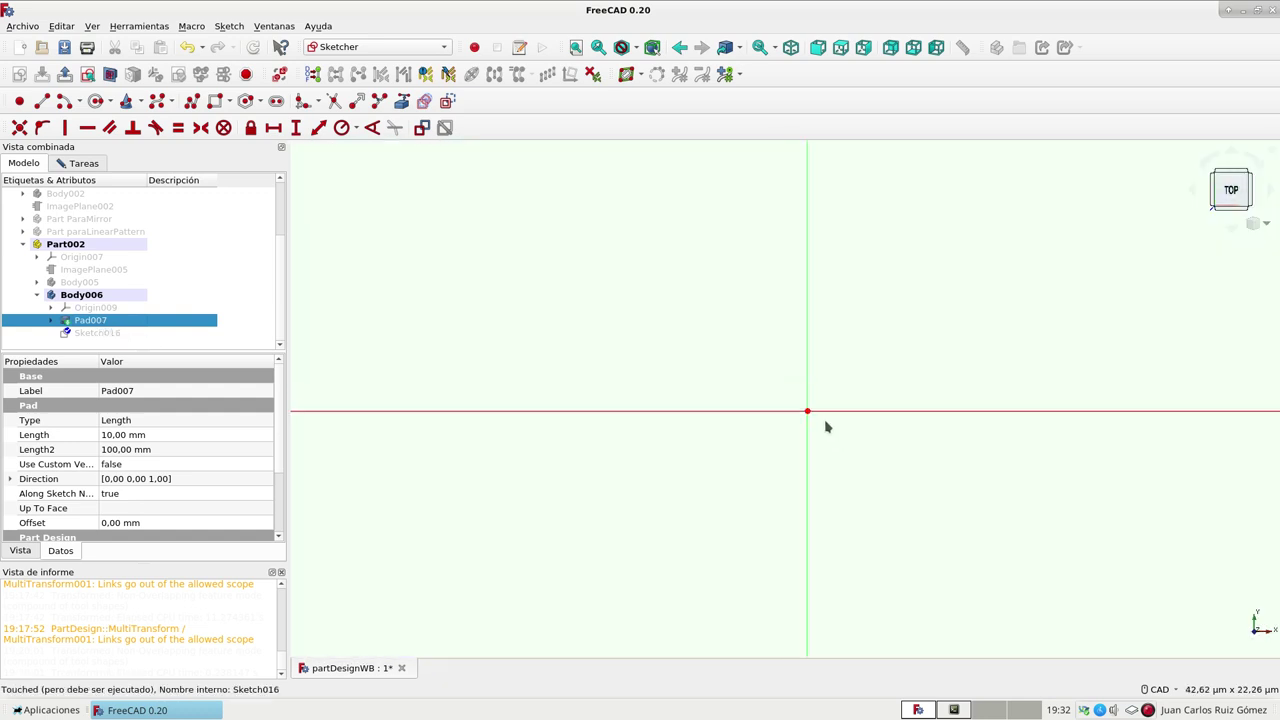
# Zoom and orbit around the axes, then hide the disc again and return to the top-down sketch view
pyautogui.scroll(-3, 826, 423)
pyautogui.scroll(-3, 826, 425)
pyautogui.scroll(-3, 826, 427)
pyautogui.scroll(-2, 825, 425)
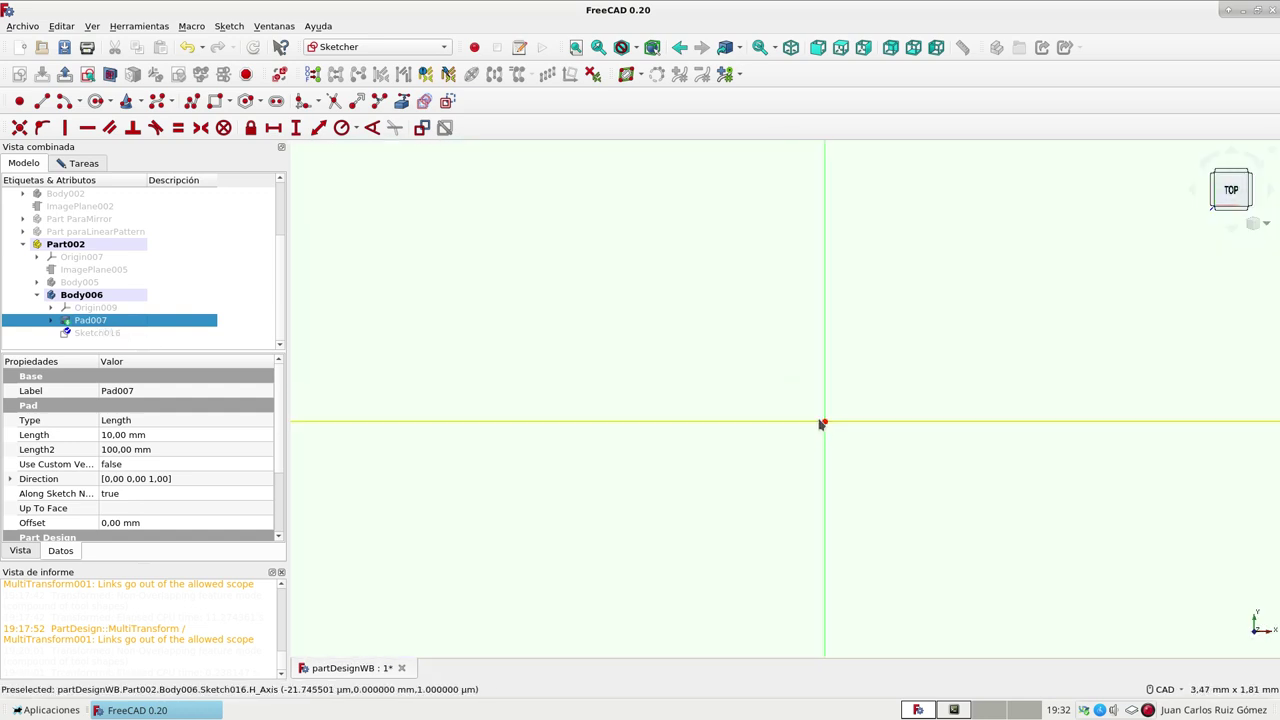
pyautogui.scroll(-3, 818, 421)
pyautogui.scroll(-3, 807, 414)
pyautogui.scroll(-4, 802, 405)
pyautogui.scroll(5, 802, 404)
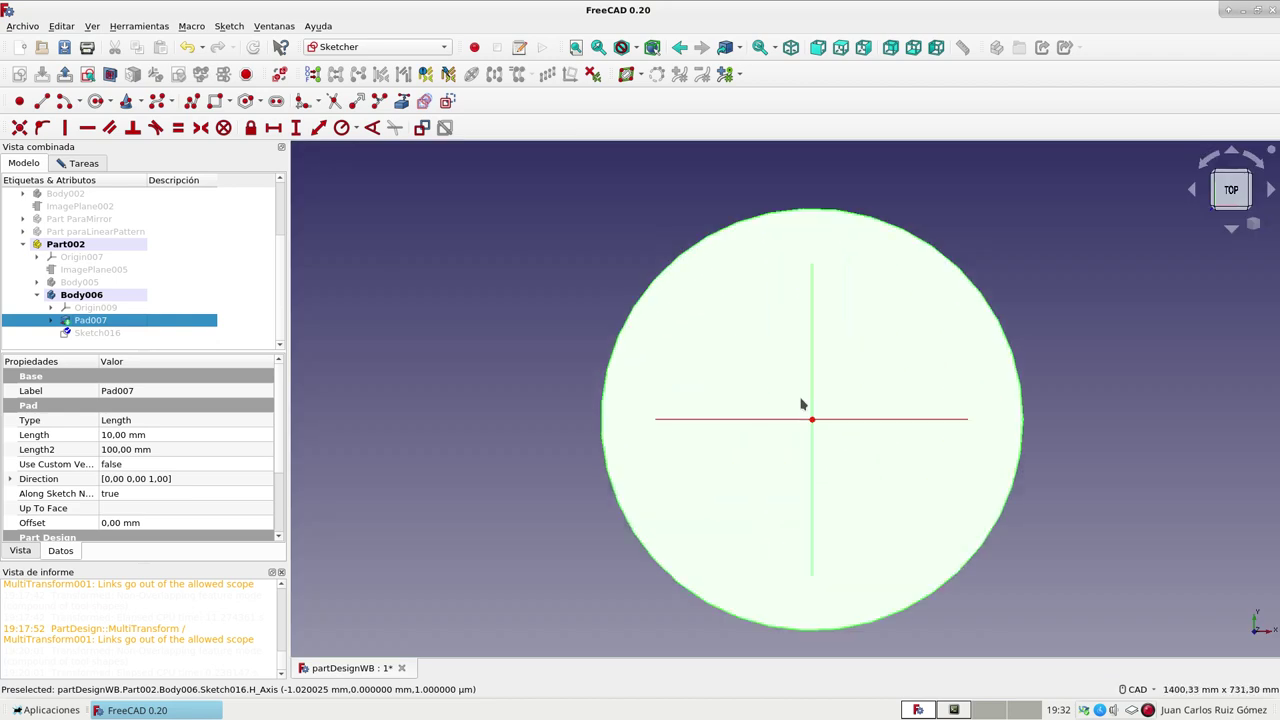
pyautogui.scroll(2, 801, 404)
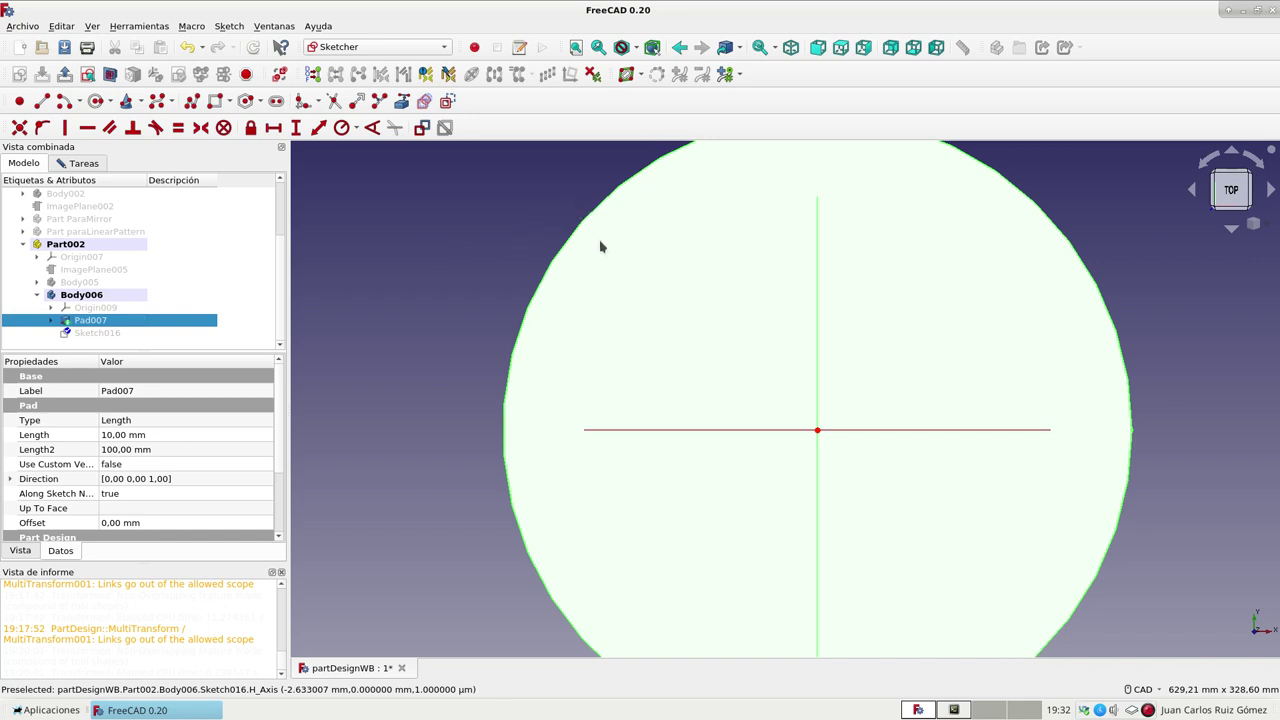
pyautogui.moveTo(962, 492)
pyautogui.mouseDown(button='middle')
pyautogui.moveTo(917, 373)
pyautogui.moveTo(998, 493)
pyautogui.mouseUp(button='middle')
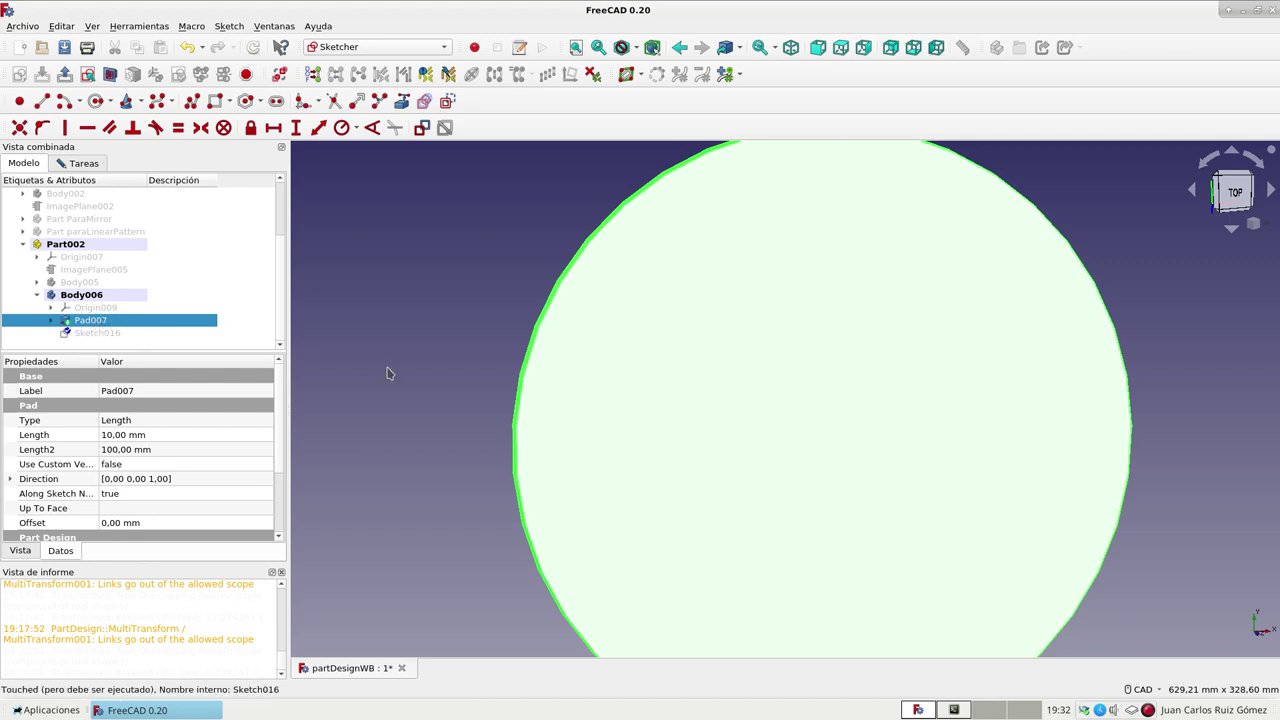
pyautogui.press('space')
pyautogui.click(87, 74)
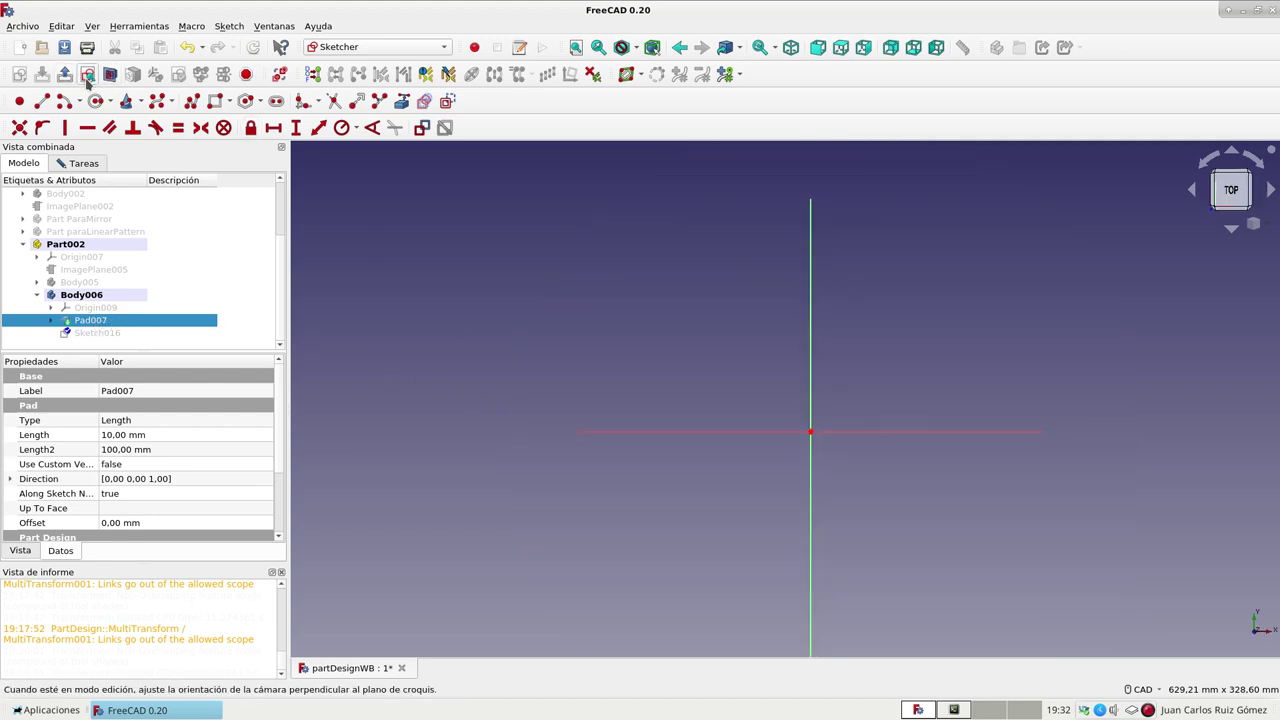
# Draw a circle centred on the horizontal axis right of the origin with a 5 mm radius
pyautogui.click(95, 101)
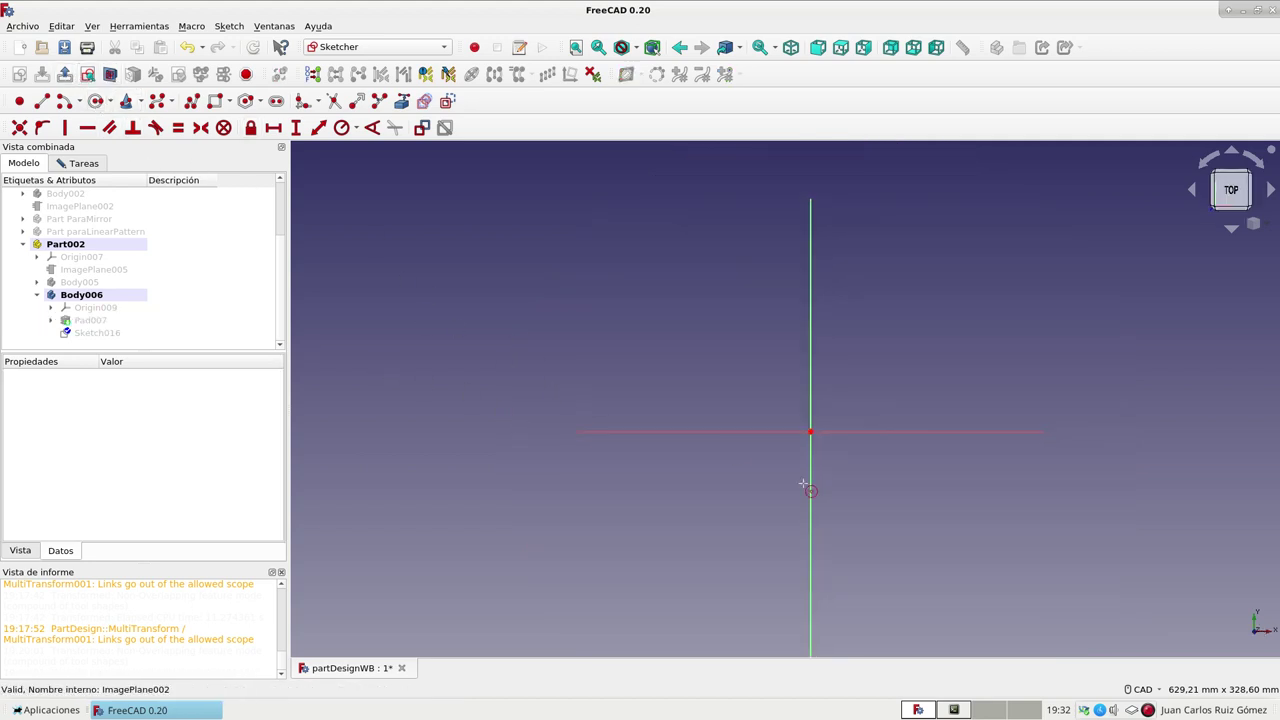
pyautogui.click(847, 431)
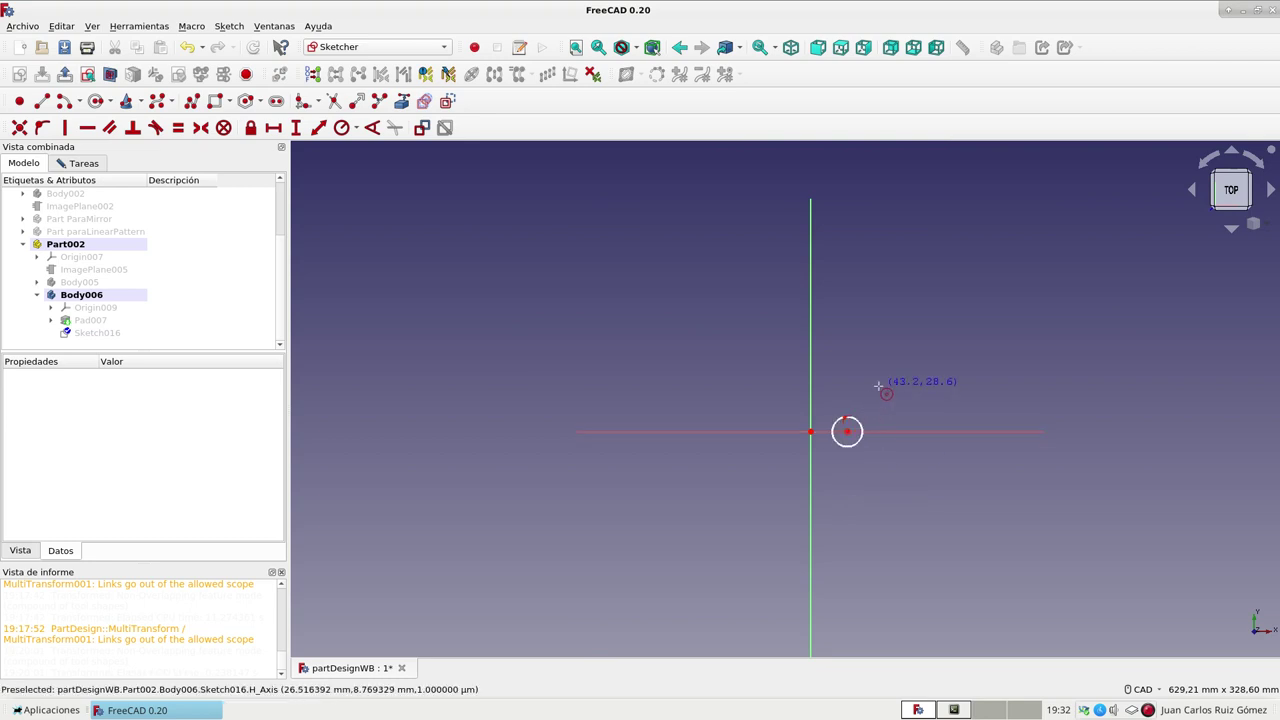
pyautogui.click(851, 426)
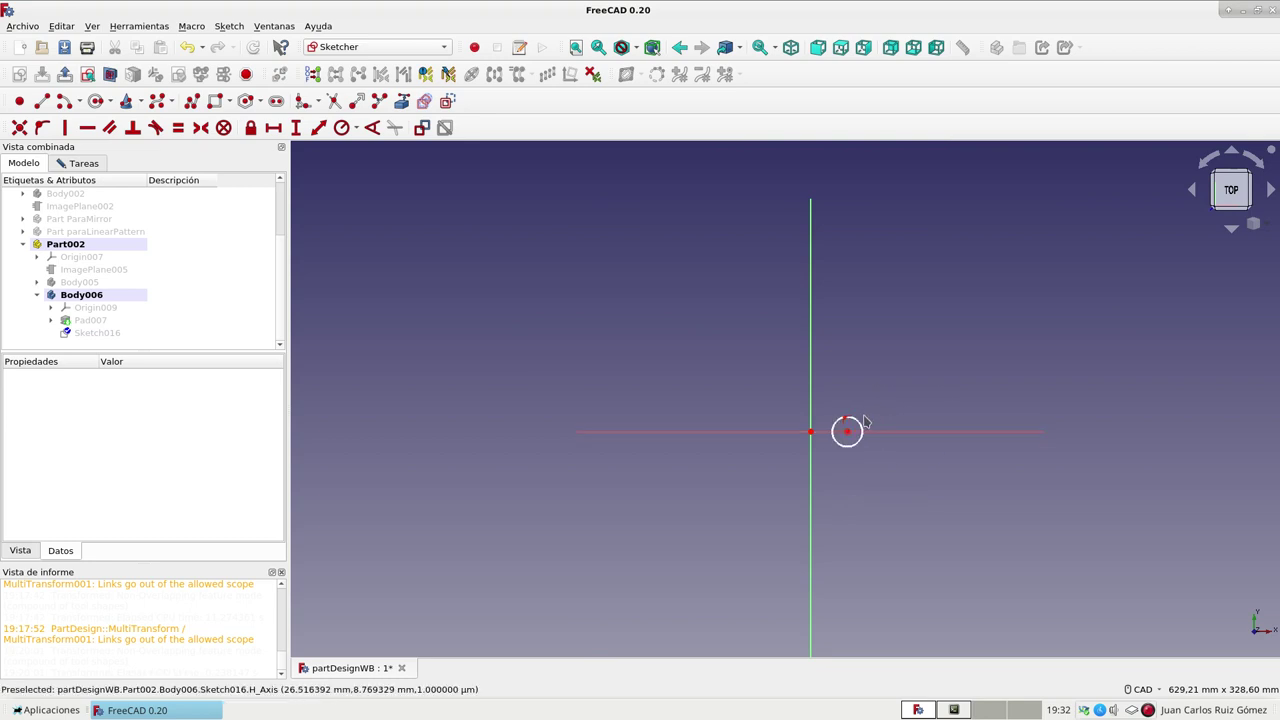
pyautogui.click(341, 127)
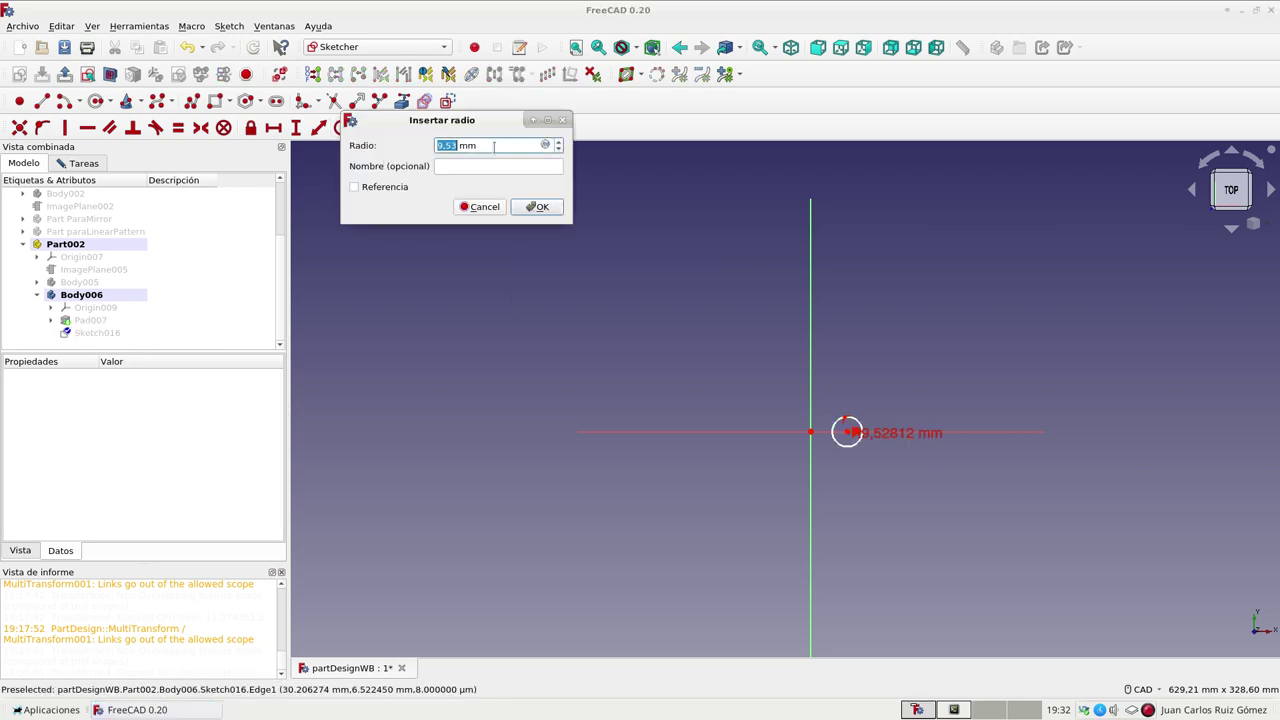
pyautogui.write('5')
pyautogui.click(550, 210)
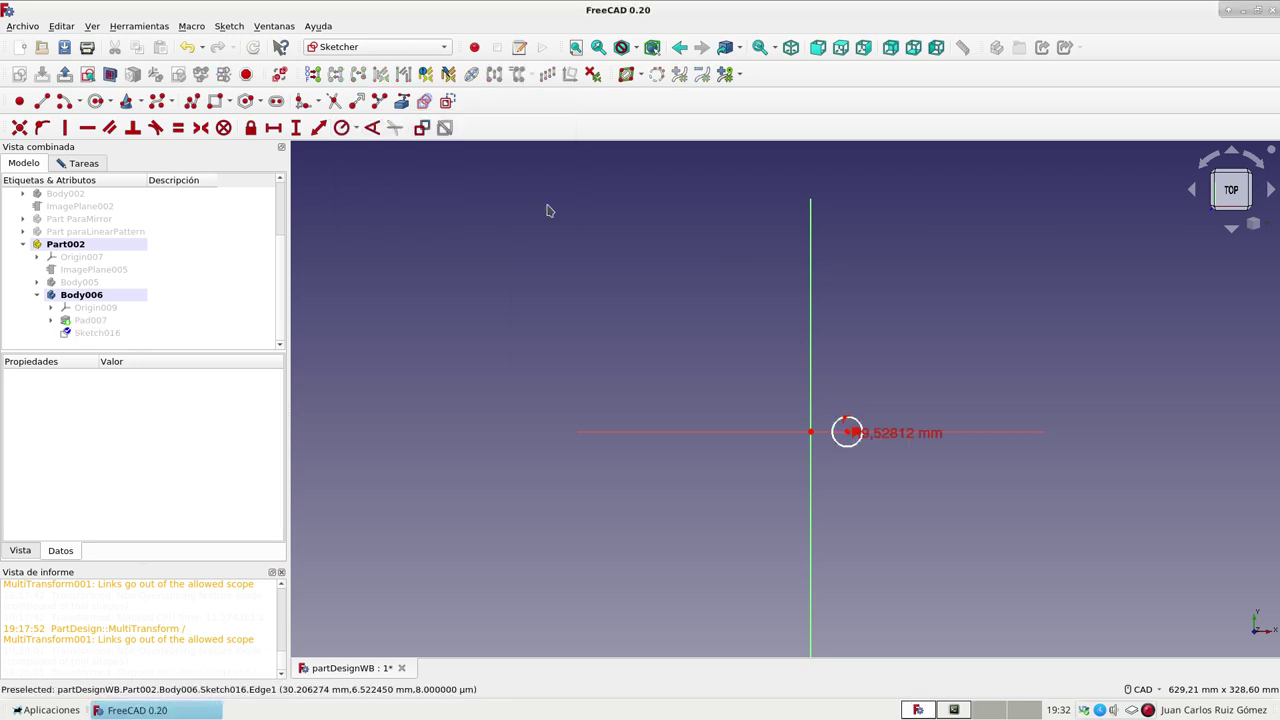
# Try dimensioning the origin-to-centre distance, then discard that misplaced dimension
pyautogui.scroll(5, 856, 437)
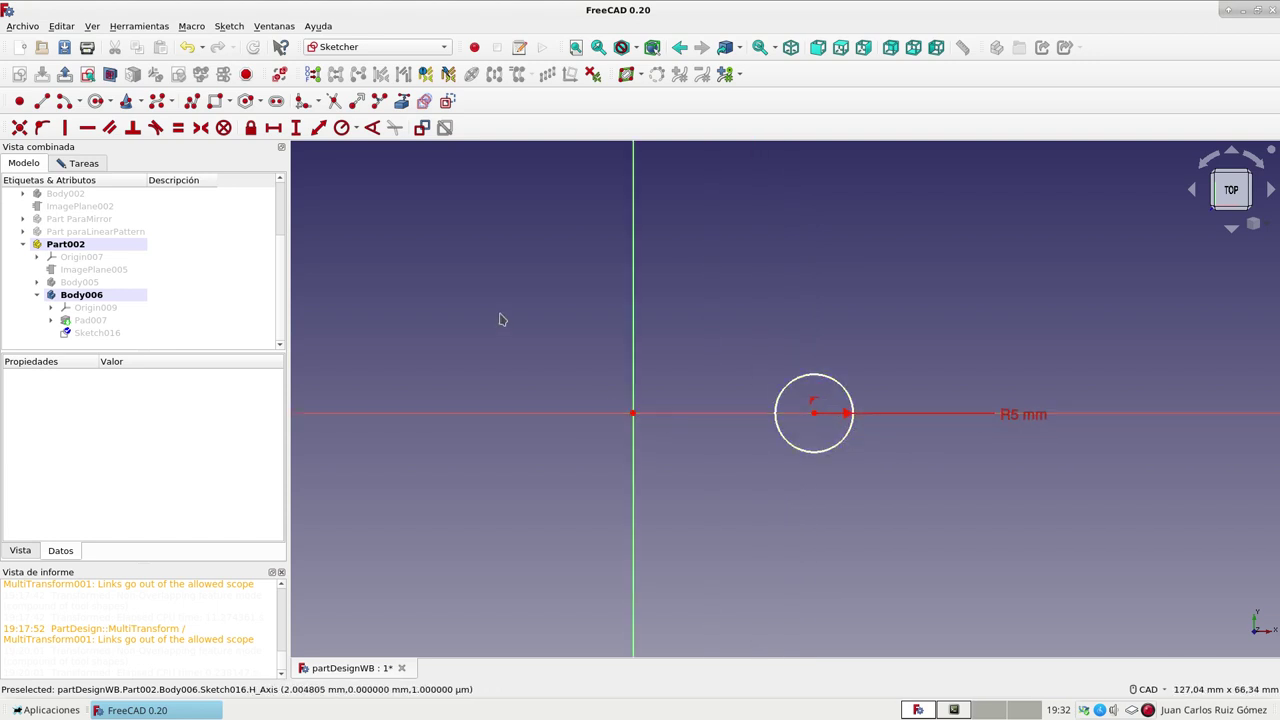
pyautogui.click(813, 413)
pyautogui.click(633, 413)
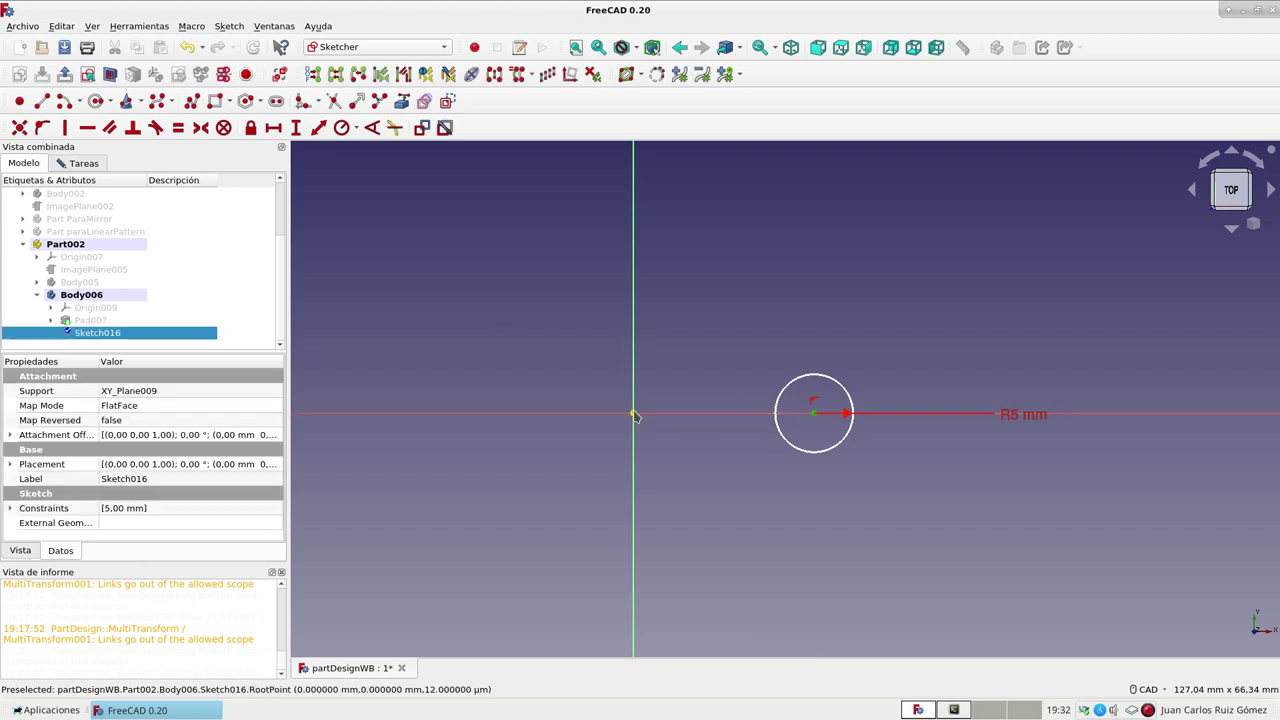
pyautogui.click(296, 128)
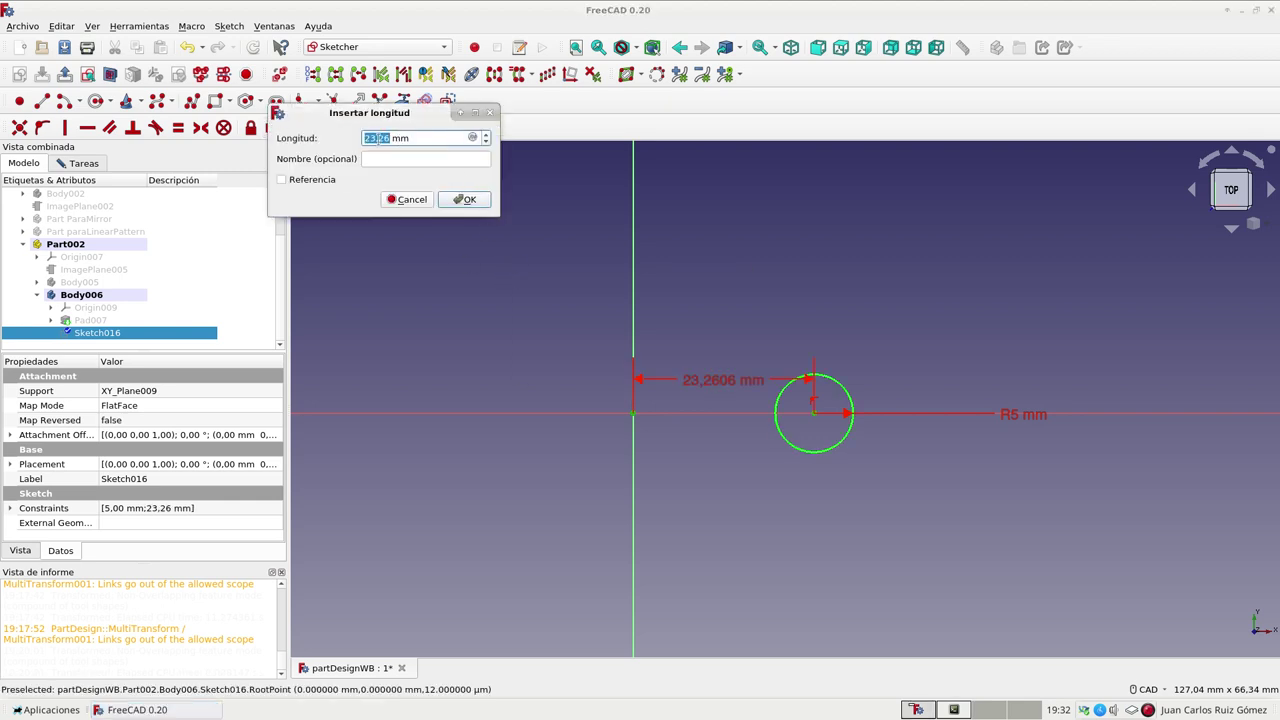
pyautogui.click(412, 200)
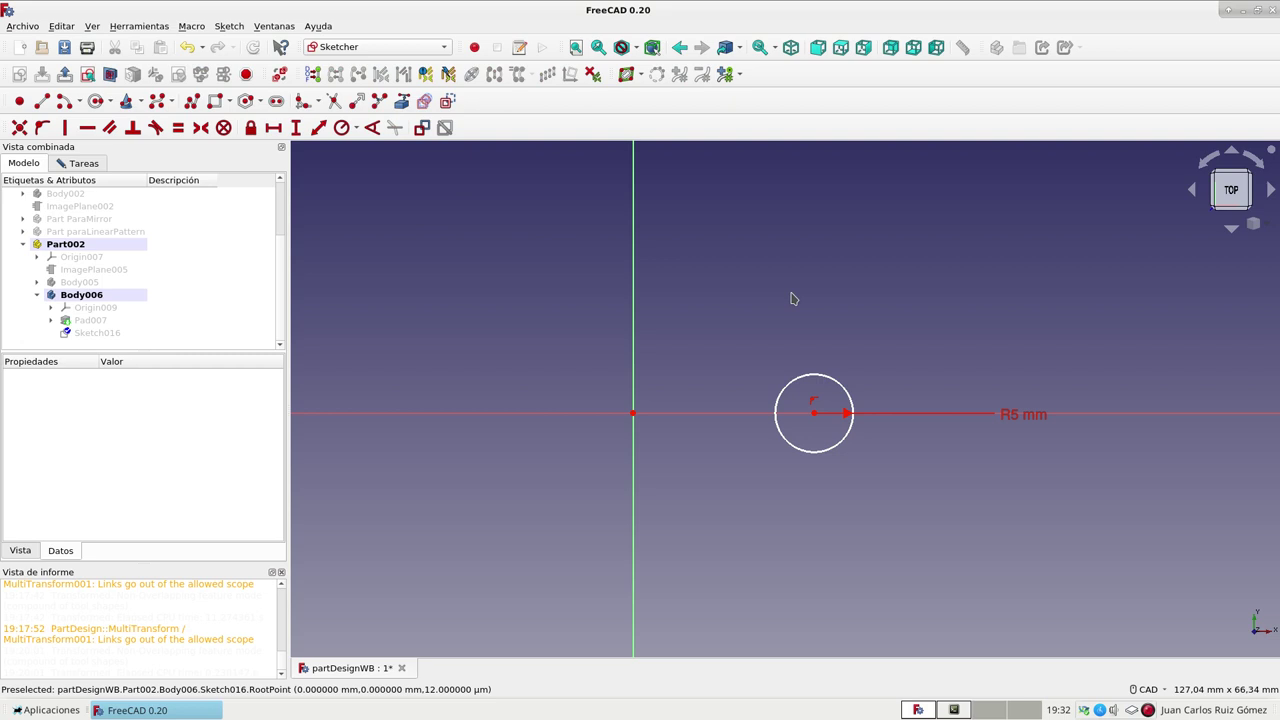
# Constrain the circle centre 40 mm horizontally from the vertical axis
pyautogui.click(814, 413)
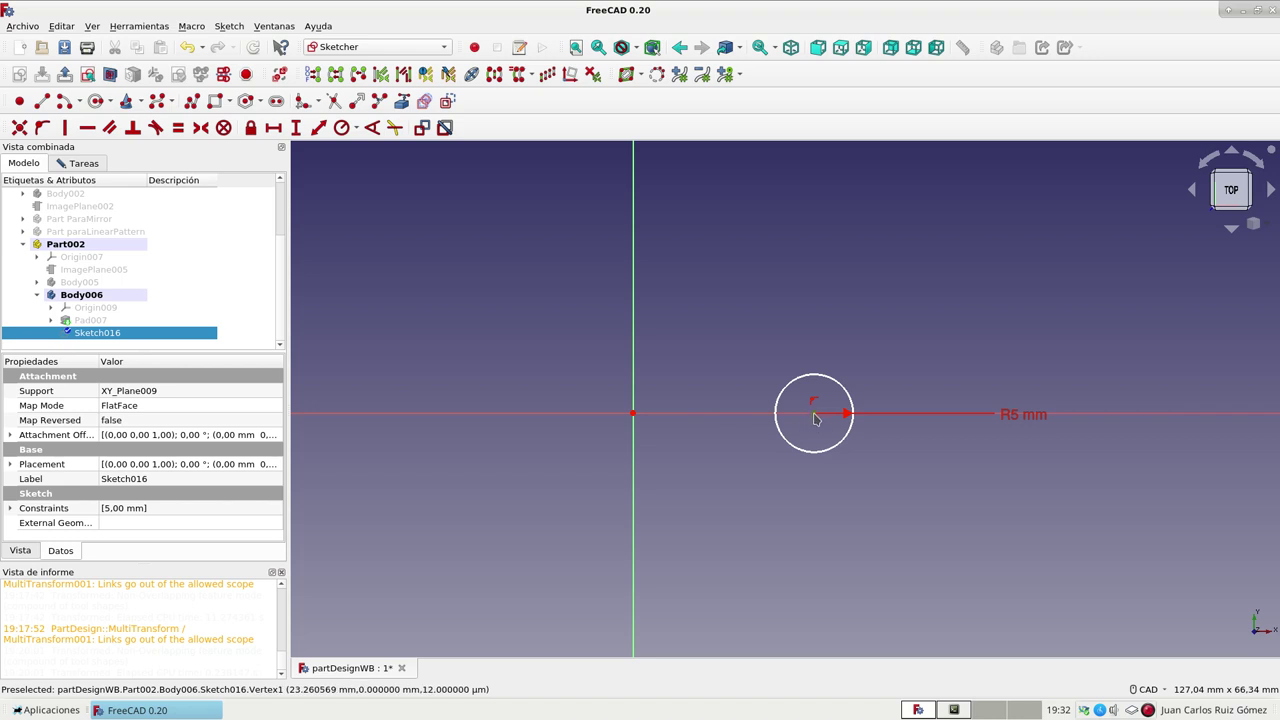
pyautogui.click(273, 128)
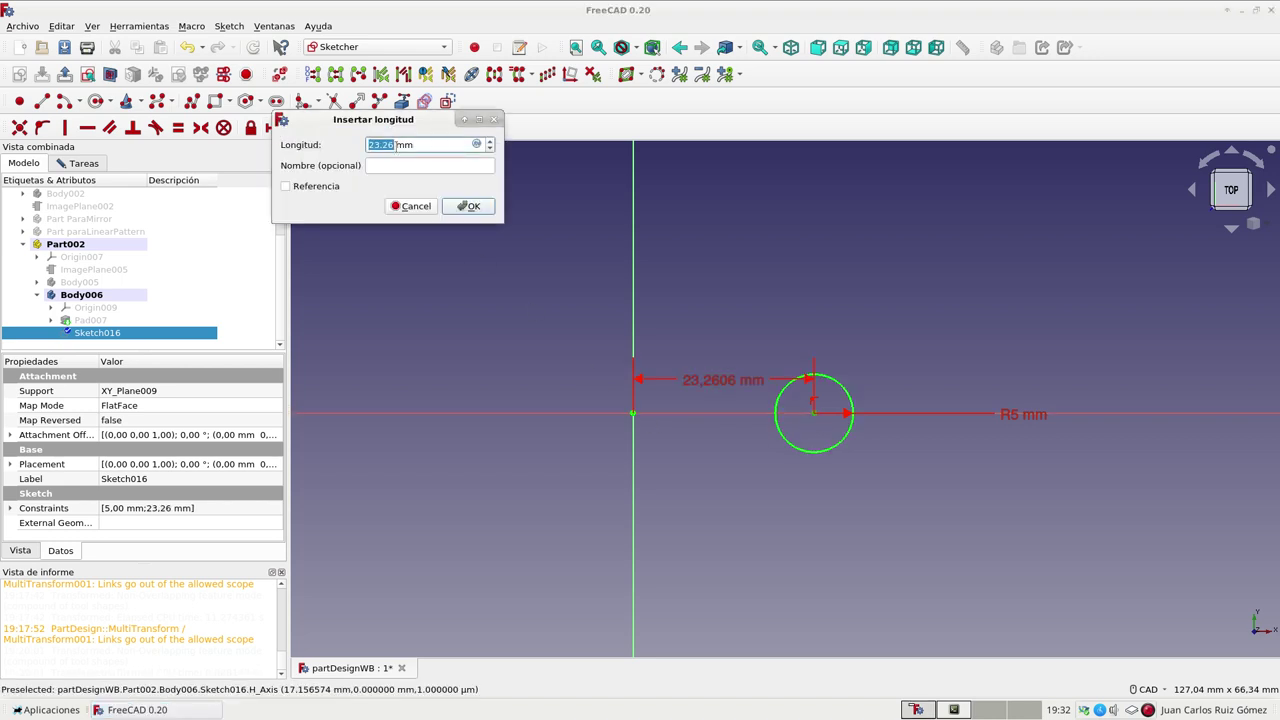
pyautogui.write('40')
pyautogui.click(467, 206)
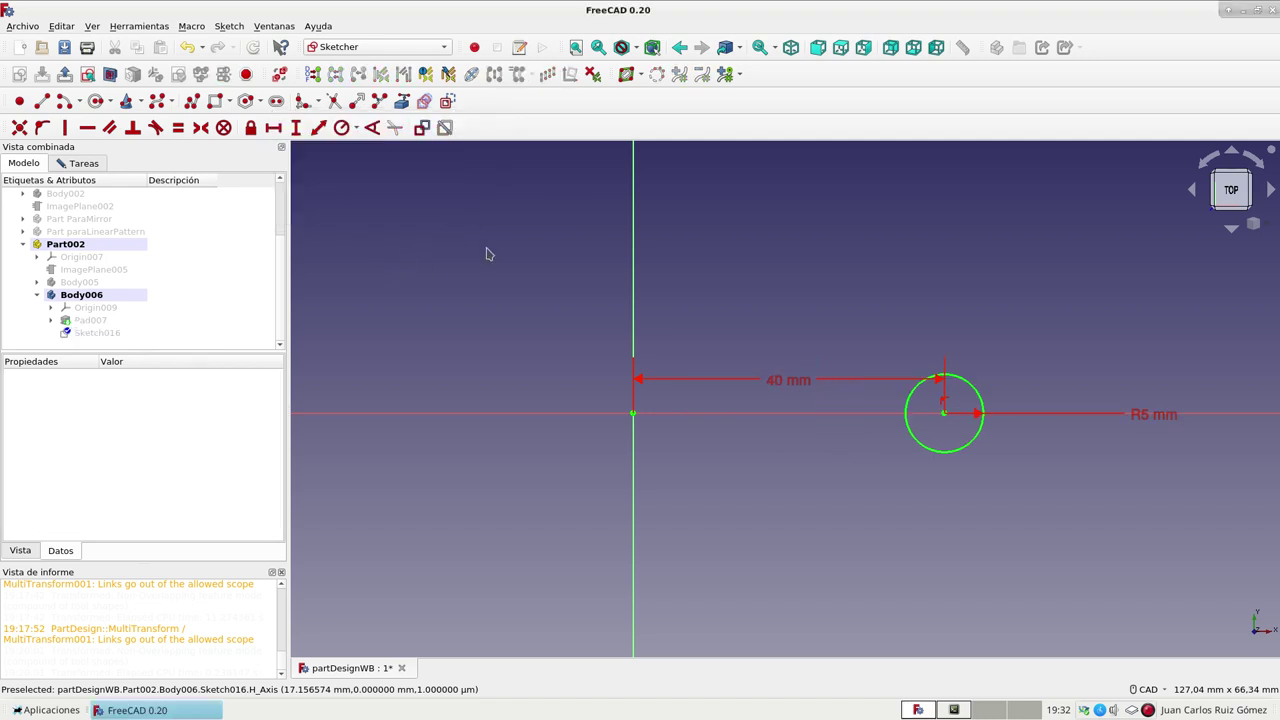
# Move the 40 mm dimension label below the axis and close Sketch016
pyautogui.click(84, 163)
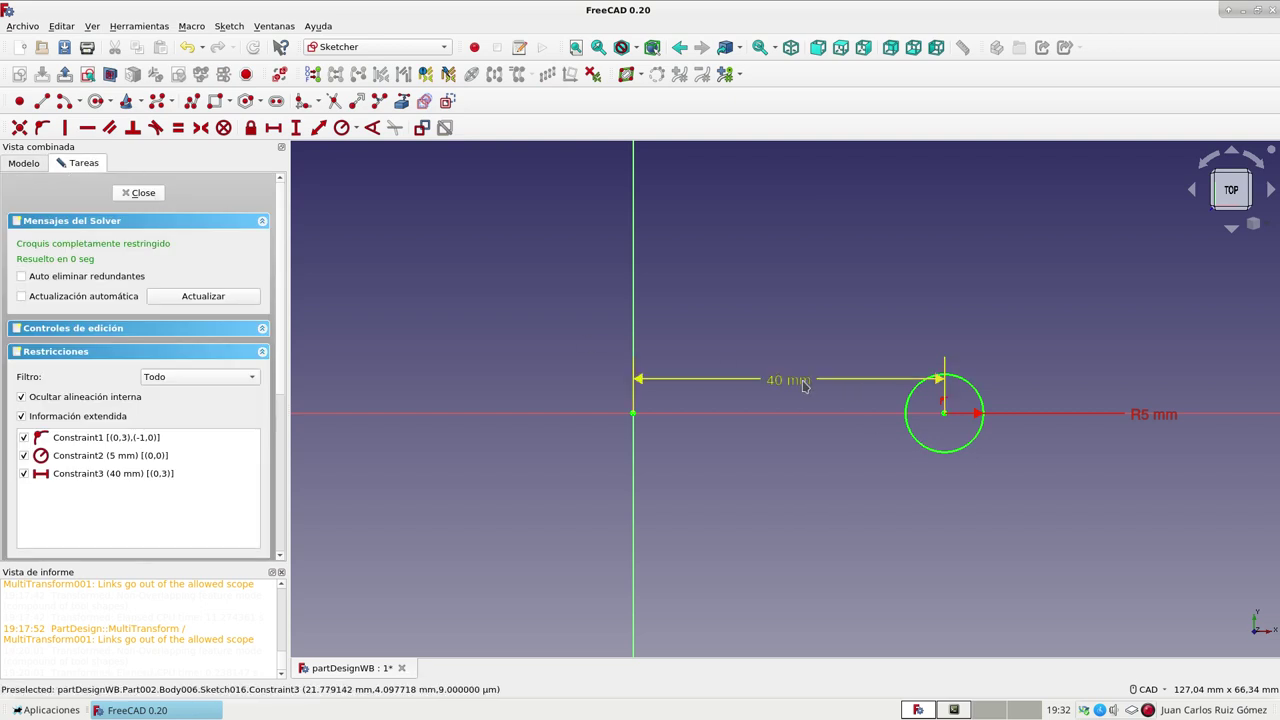
pyautogui.moveTo(788, 381); pyautogui.dragTo(786, 530)
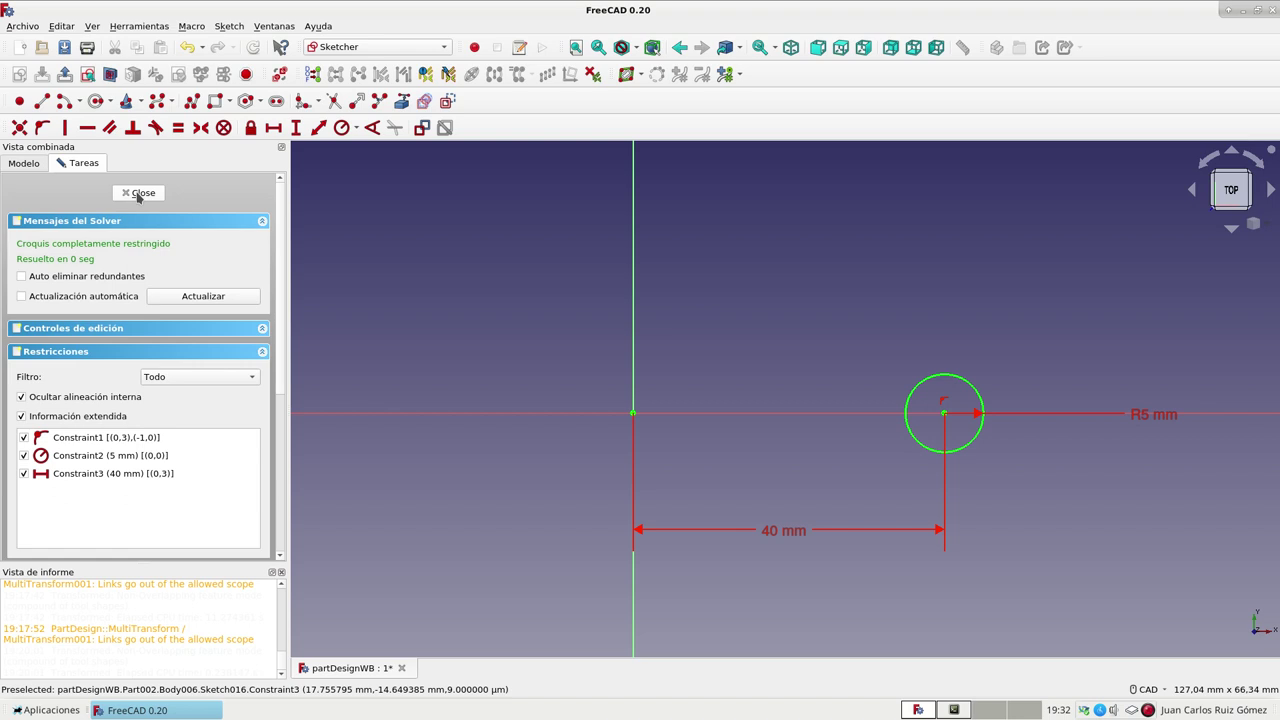
pyautogui.click(138, 193)
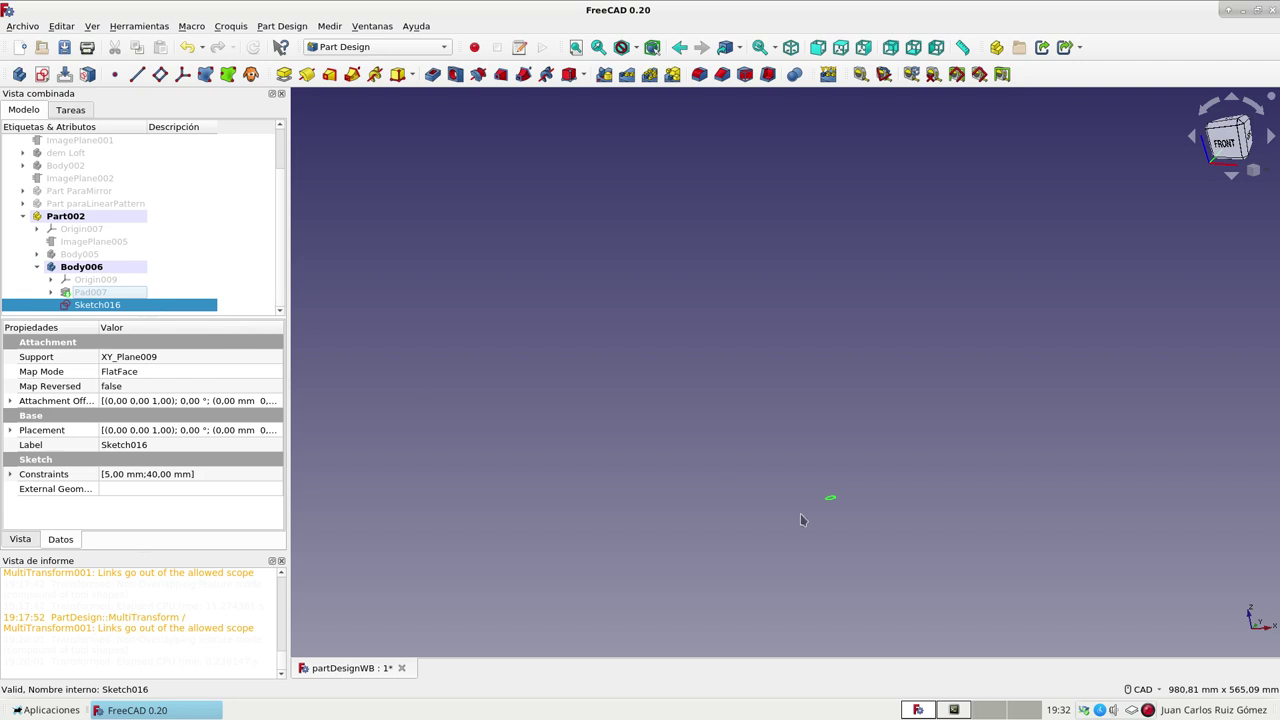
# Show the Pad007 disc again, fit it in the view, and select Sketch016
pyautogui.click(100, 291)
pyautogui.press('space')
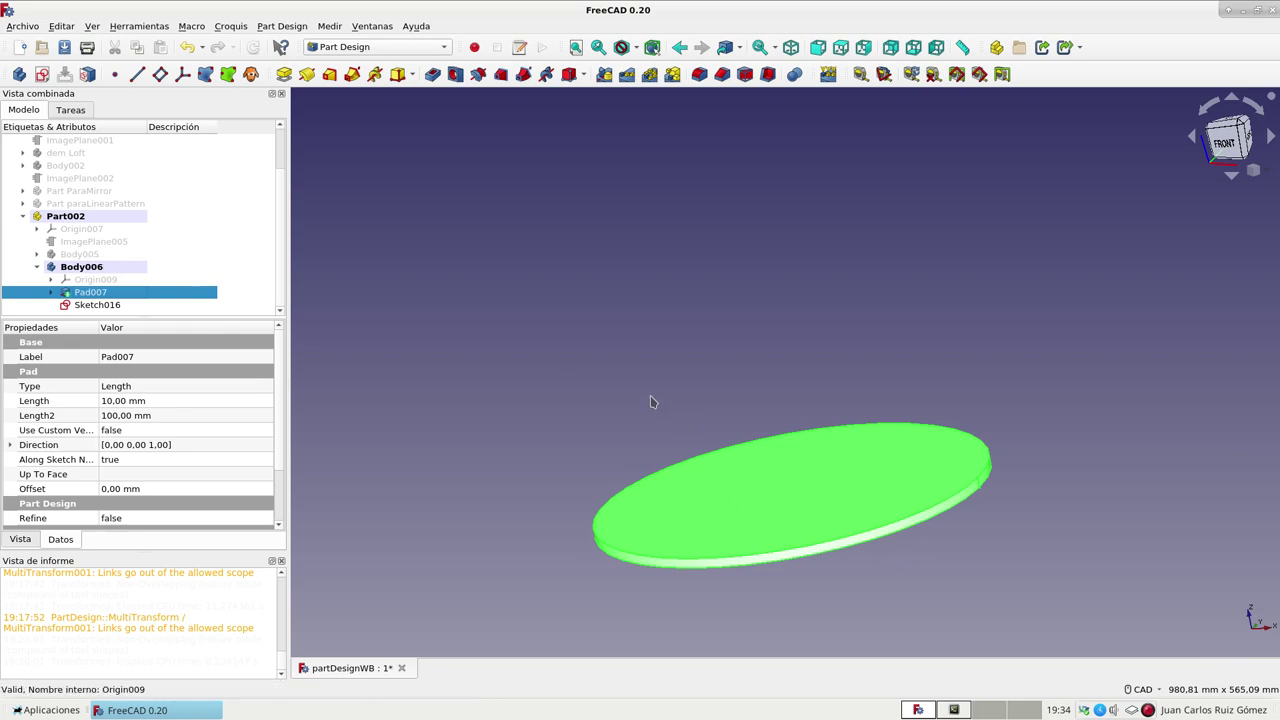
pyautogui.scroll(-10, 625, 395)
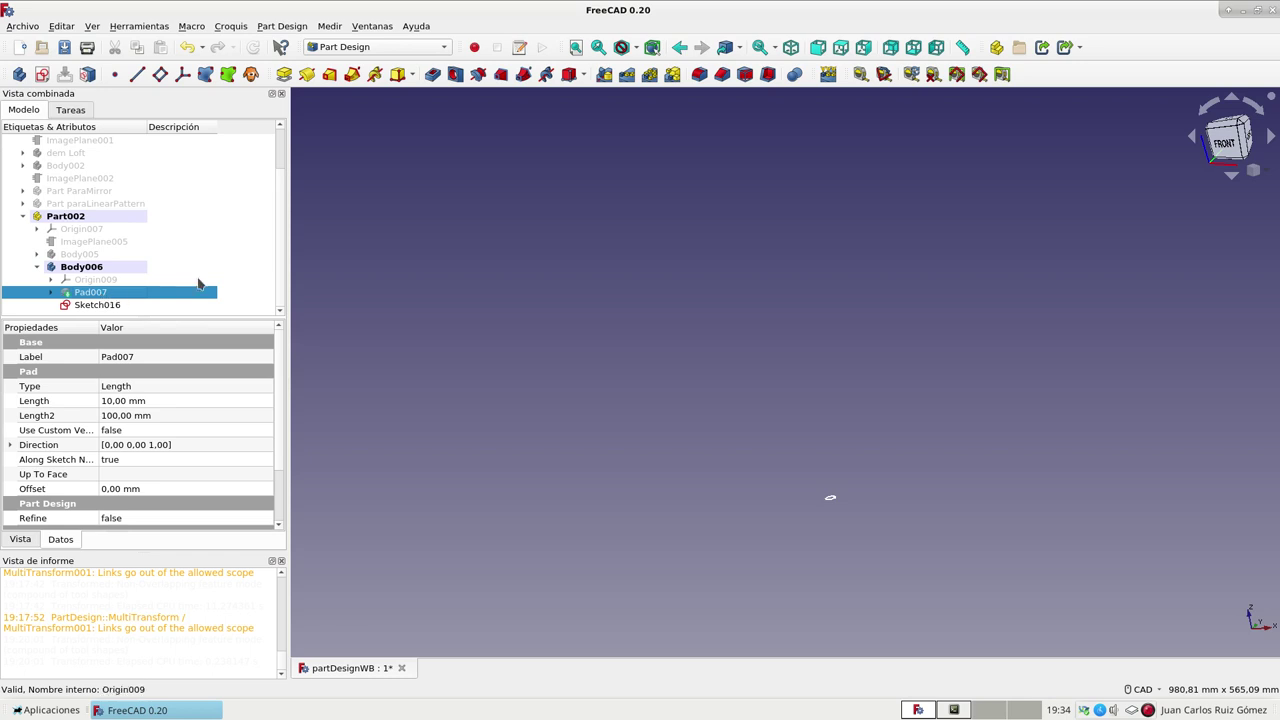
pyautogui.press('v')
pyautogui.press('f')
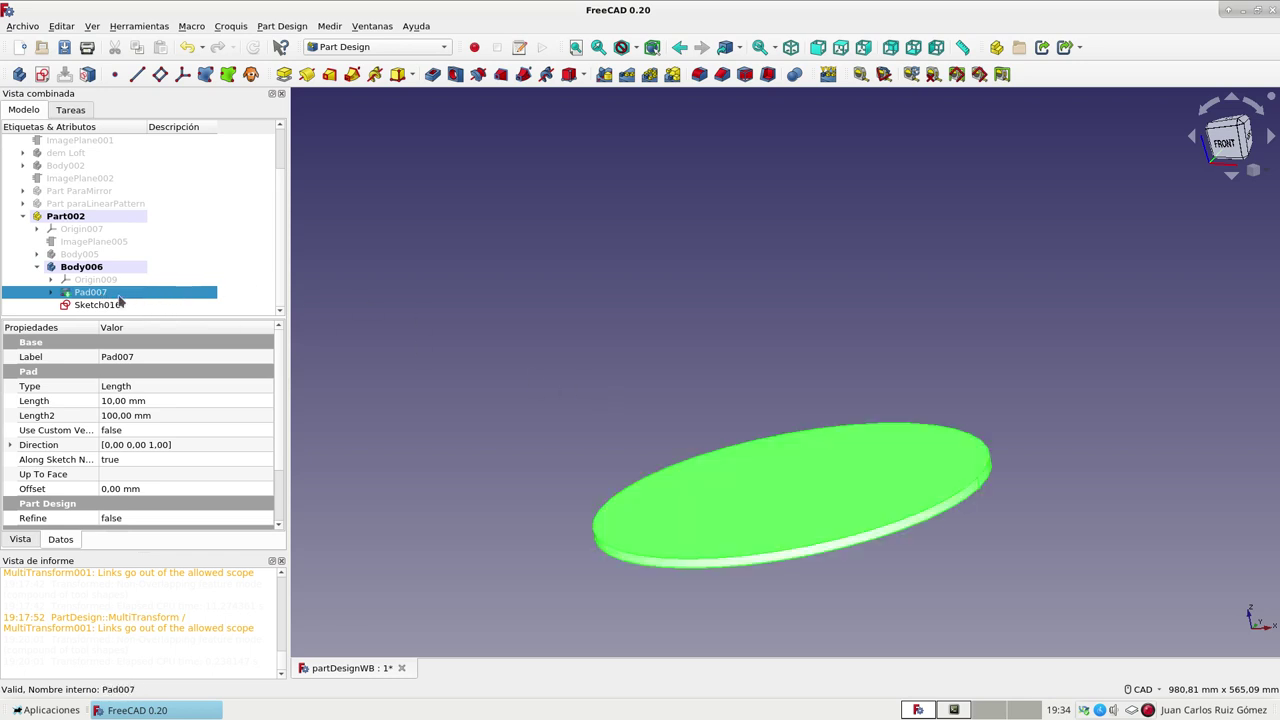
pyautogui.click(118, 305)
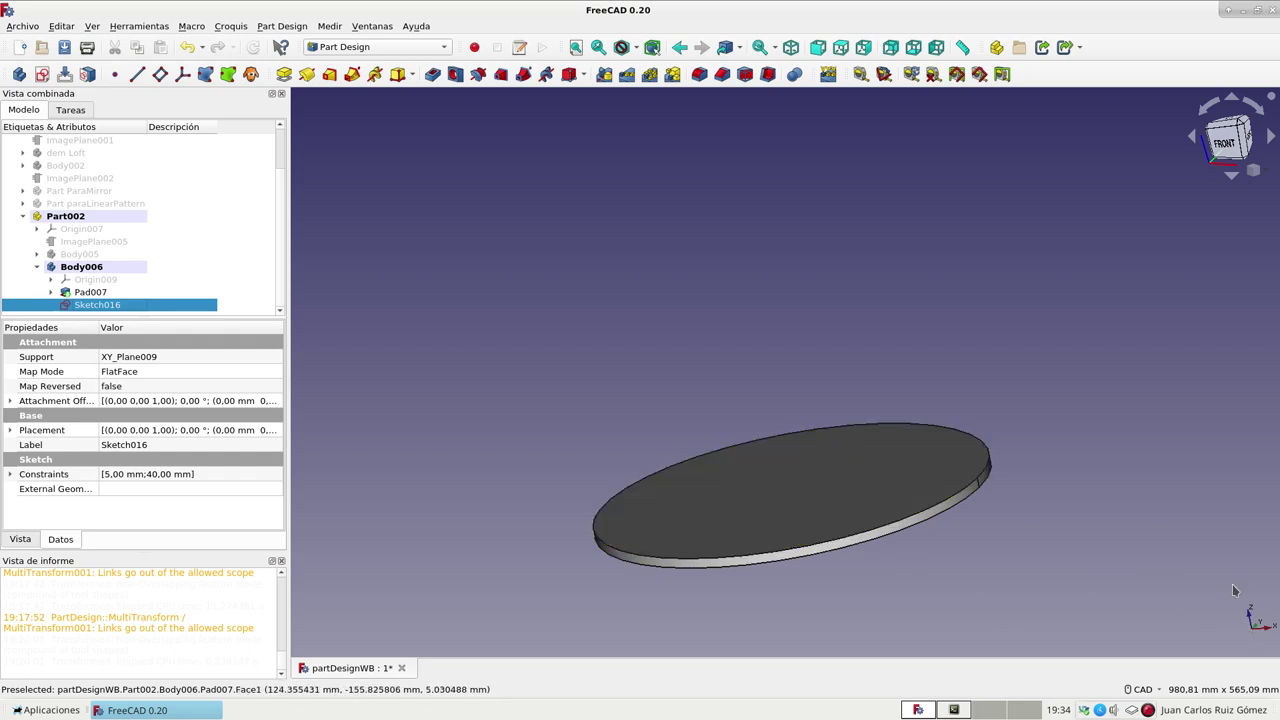
# Toggle Pad007 off and on, reselect Sketch016, and orbit to a low viewing angle
pyautogui.click(88, 294)
pyautogui.press('space')
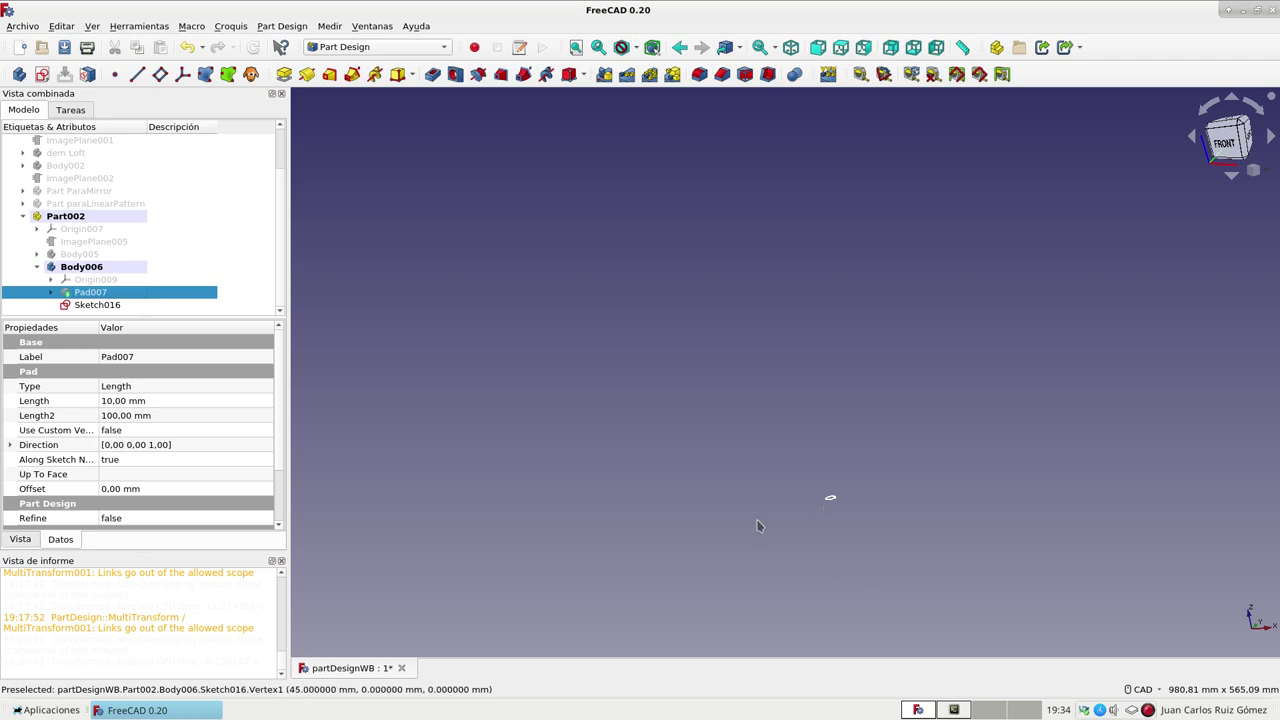
pyautogui.press('space')
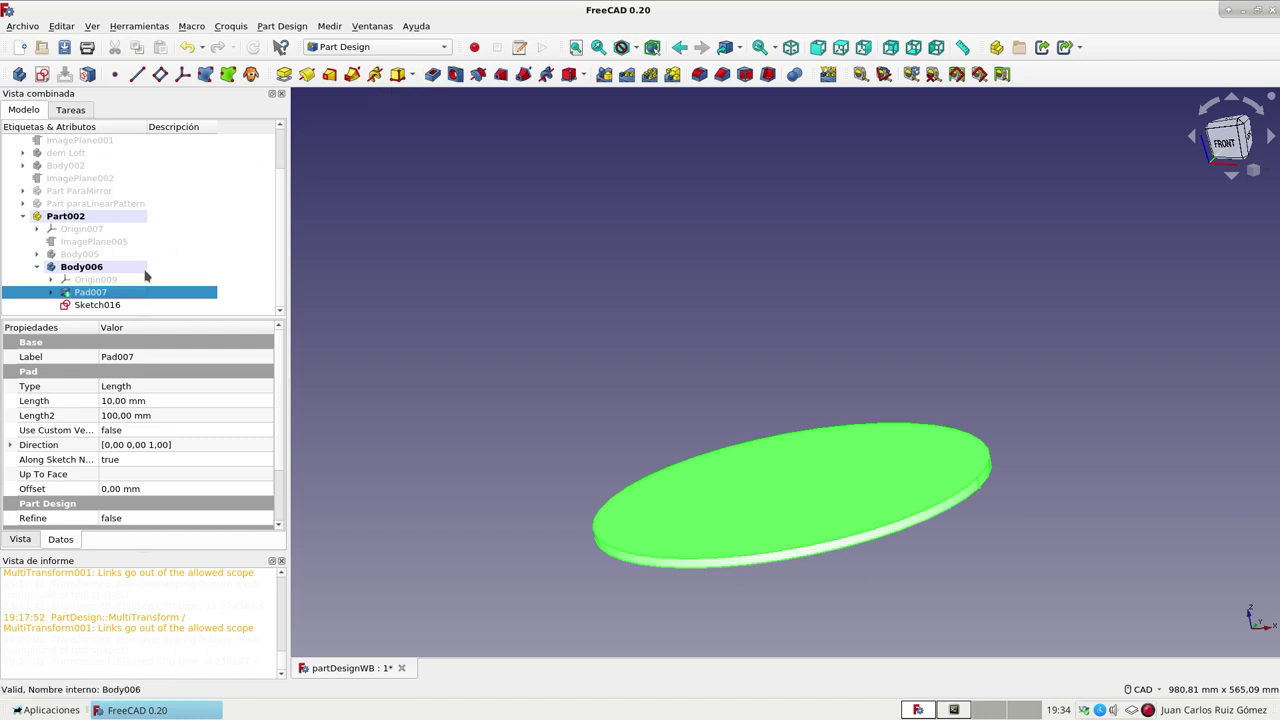
pyautogui.click(109, 306)
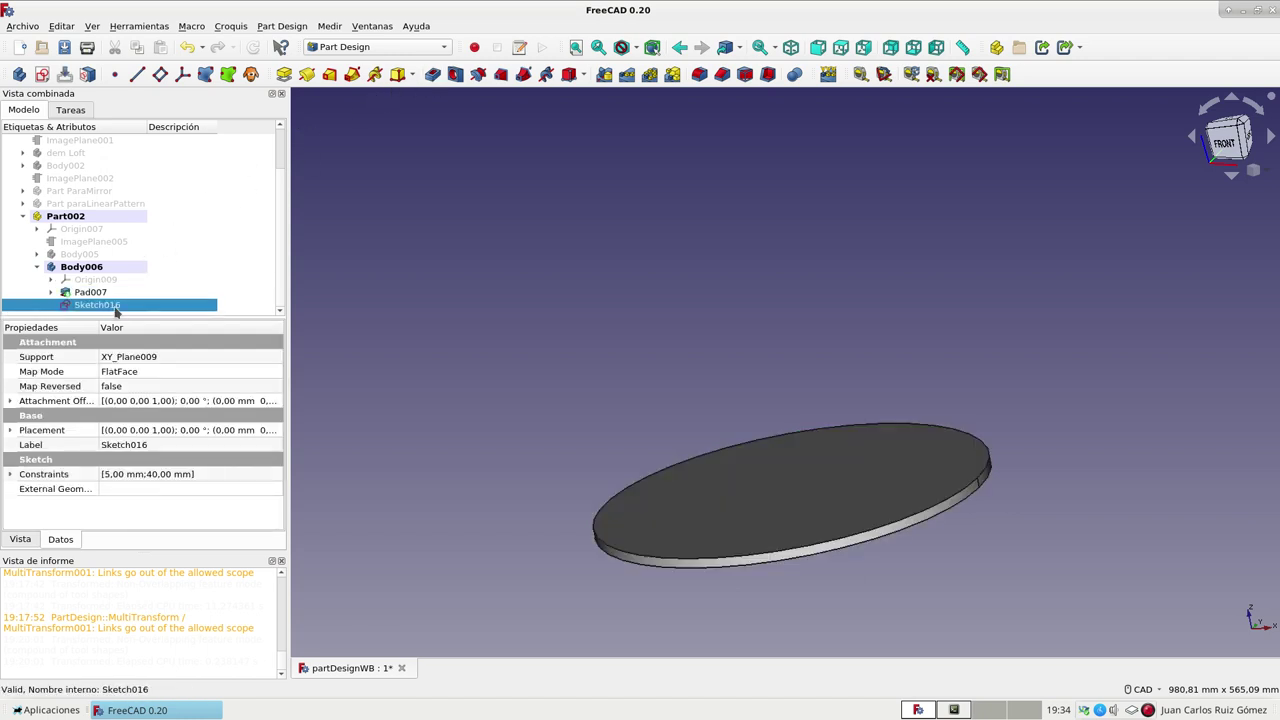
pyautogui.moveTo(837, 603)
pyautogui.mouseDown(button='middle')
pyautogui.moveTo(831, 549)
pyautogui.moveTo(831, 560)
pyautogui.mouseUp(button='middle')
pyautogui.scroll(-5, 803, 331)
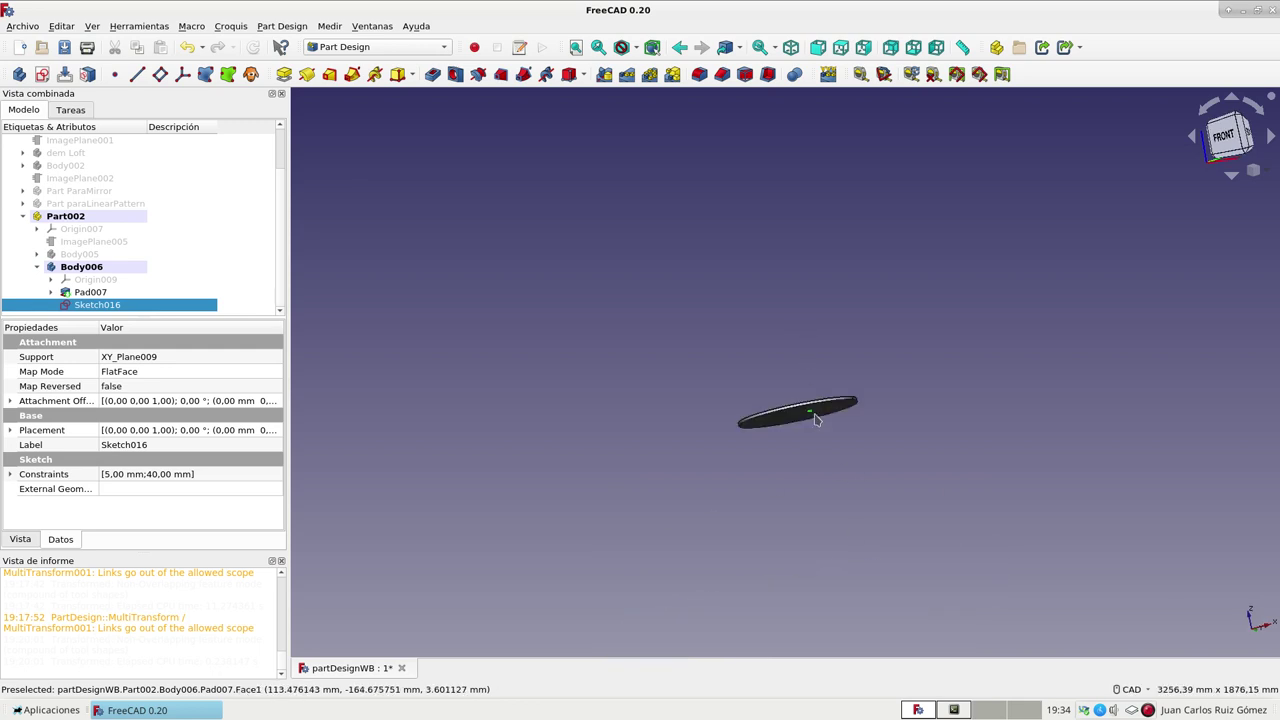
pyautogui.scroll(2, 810, 415)
pyautogui.scroll(4, 806, 418)
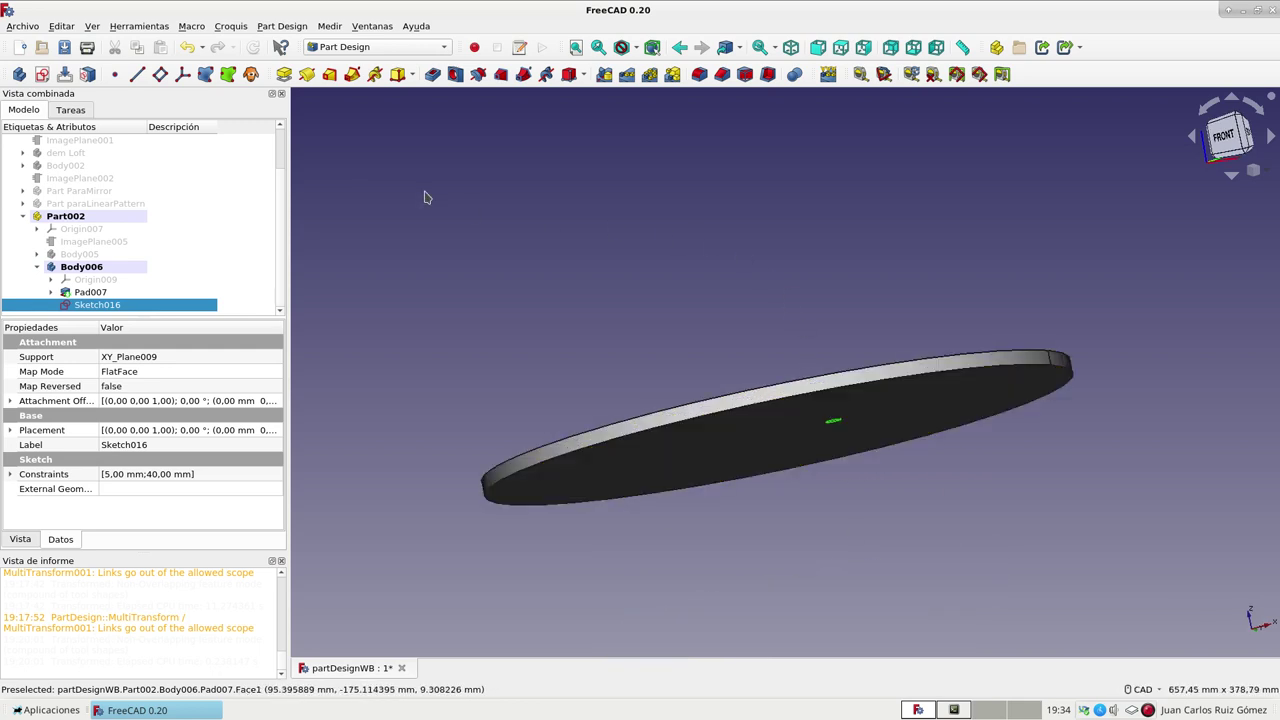
# Create a pocket from Sketch016 with Through All depth
pyautogui.click(432, 74)
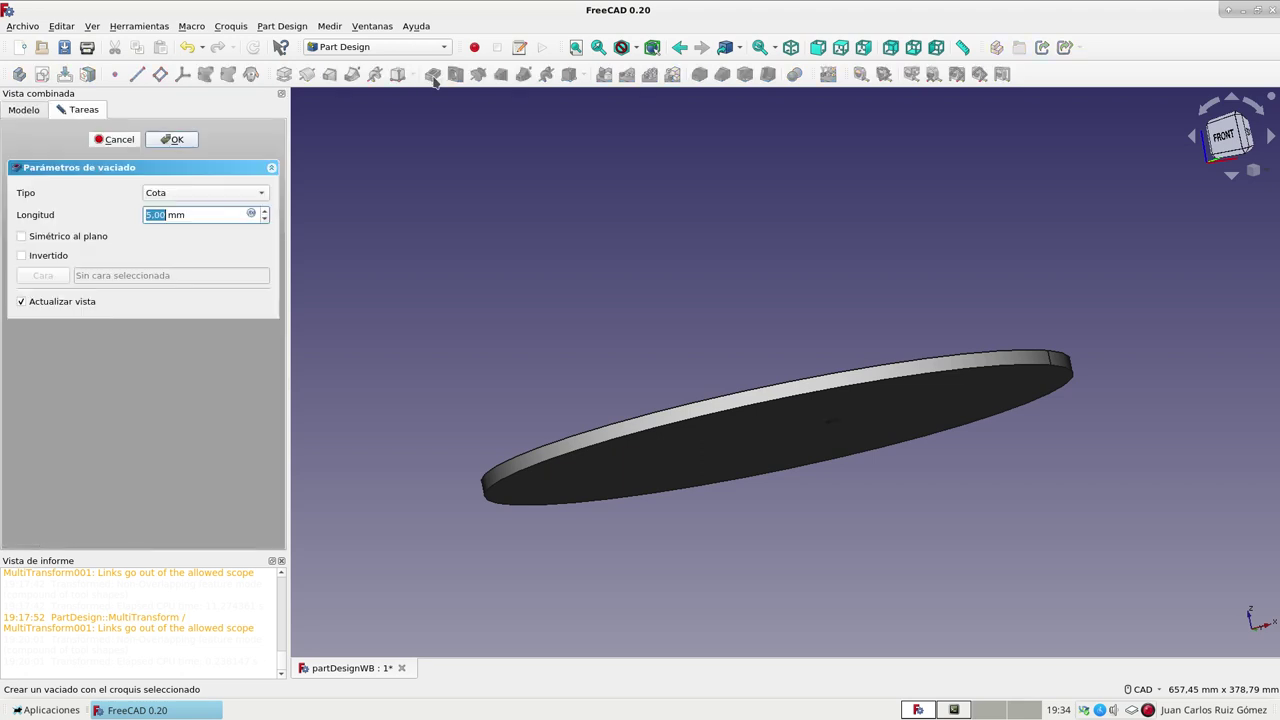
pyautogui.click(198, 195)
pyautogui.click(200, 209)
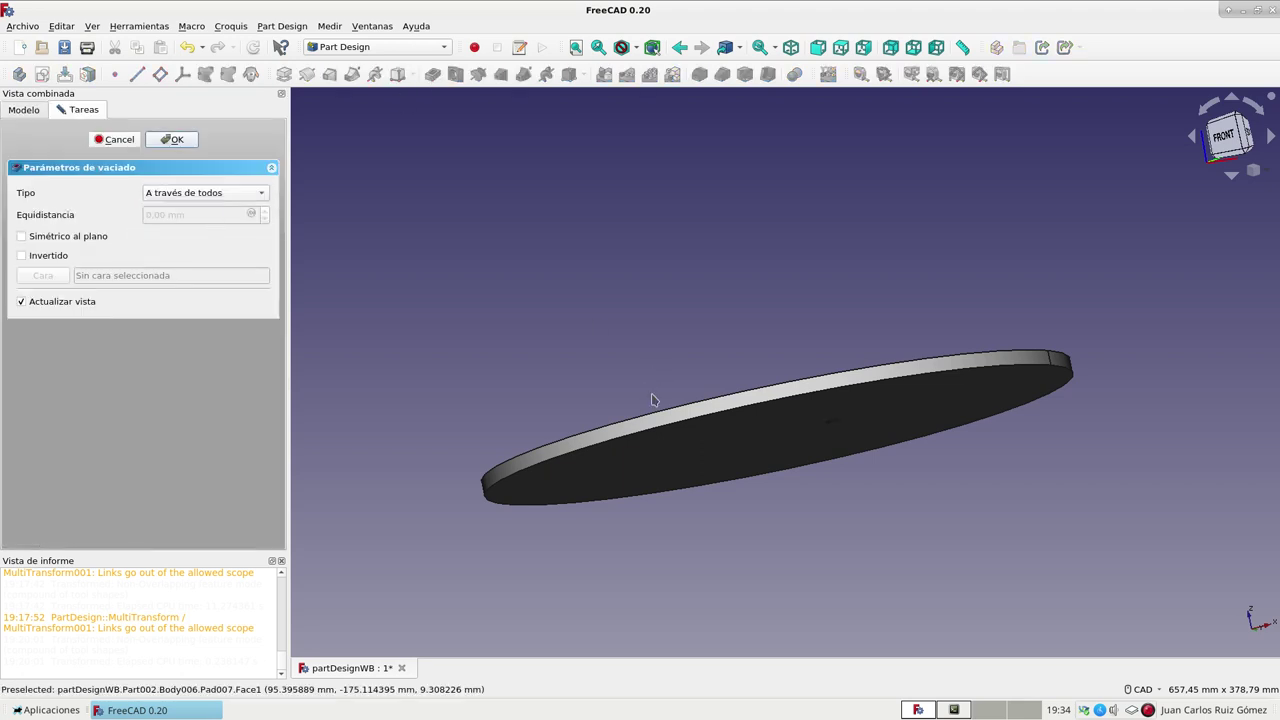
pyautogui.moveTo(871, 494)
pyautogui.mouseDown(button='middle')
pyautogui.moveTo(859, 449)
pyautogui.moveTo(870, 520)
pyautogui.mouseUp(button='middle')
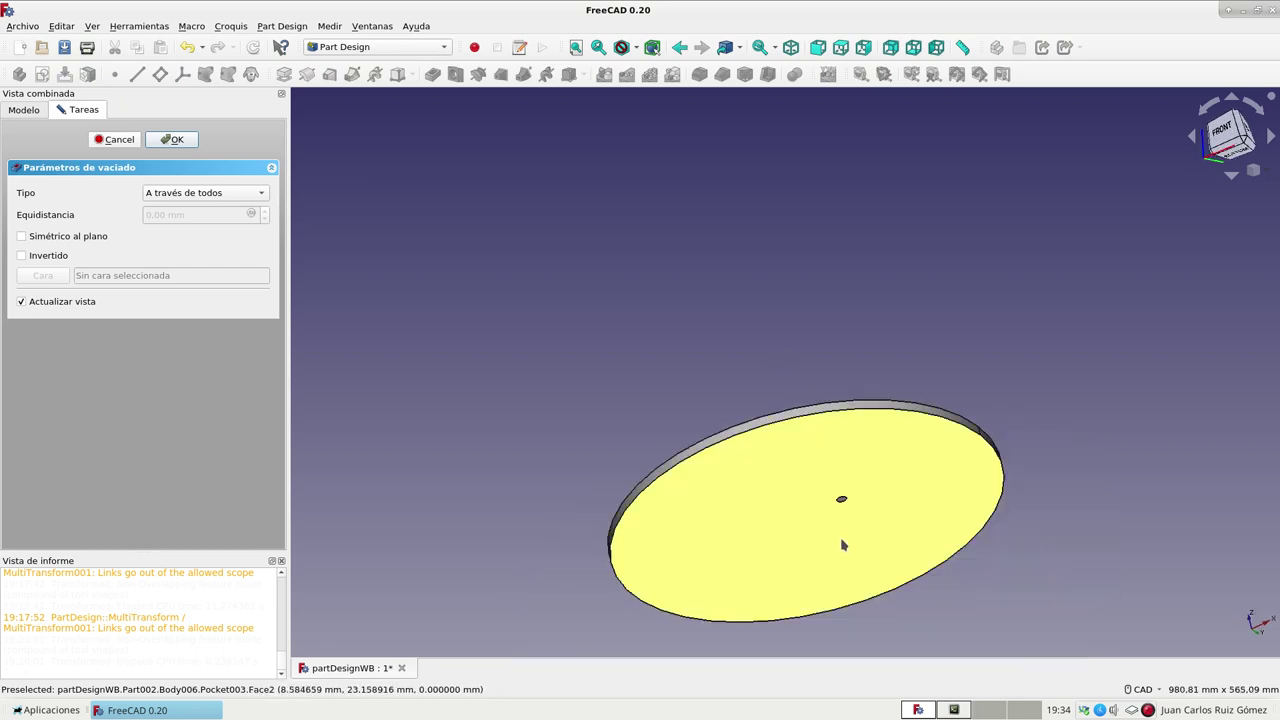
pyautogui.scroll(2, 840, 474)
pyautogui.scroll(2, 837, 457)
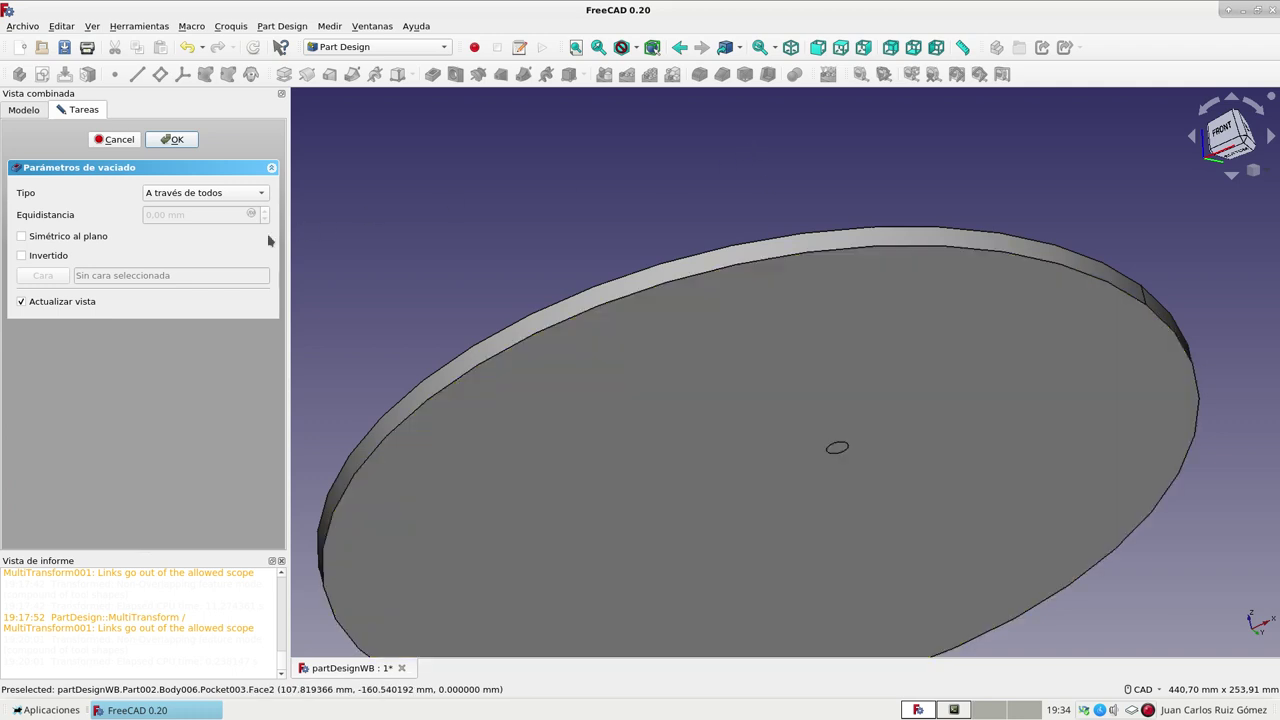
# Reverse the pocket direction, check the hole from another angle, and accept Pocket003
pyautogui.click(24, 257)
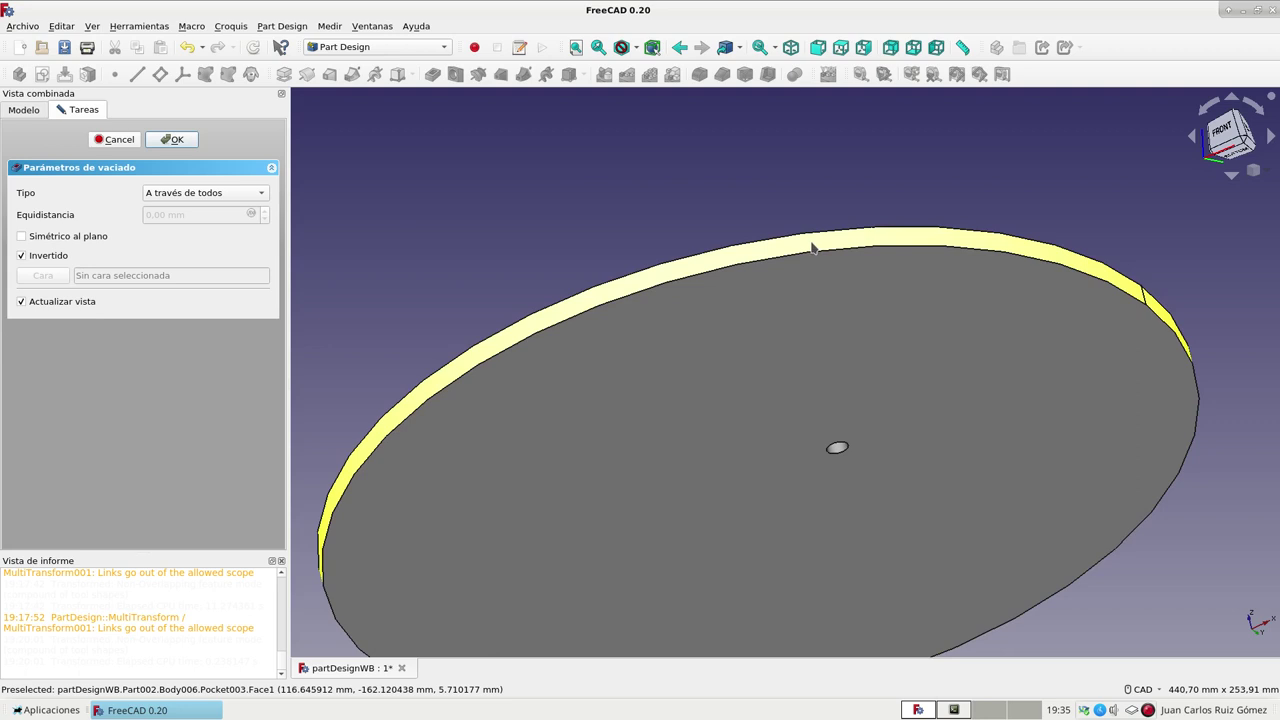
pyautogui.scroll(-3, 812, 248)
pyautogui.moveTo(789, 166); pyautogui.dragTo(823, 274, button='middle')
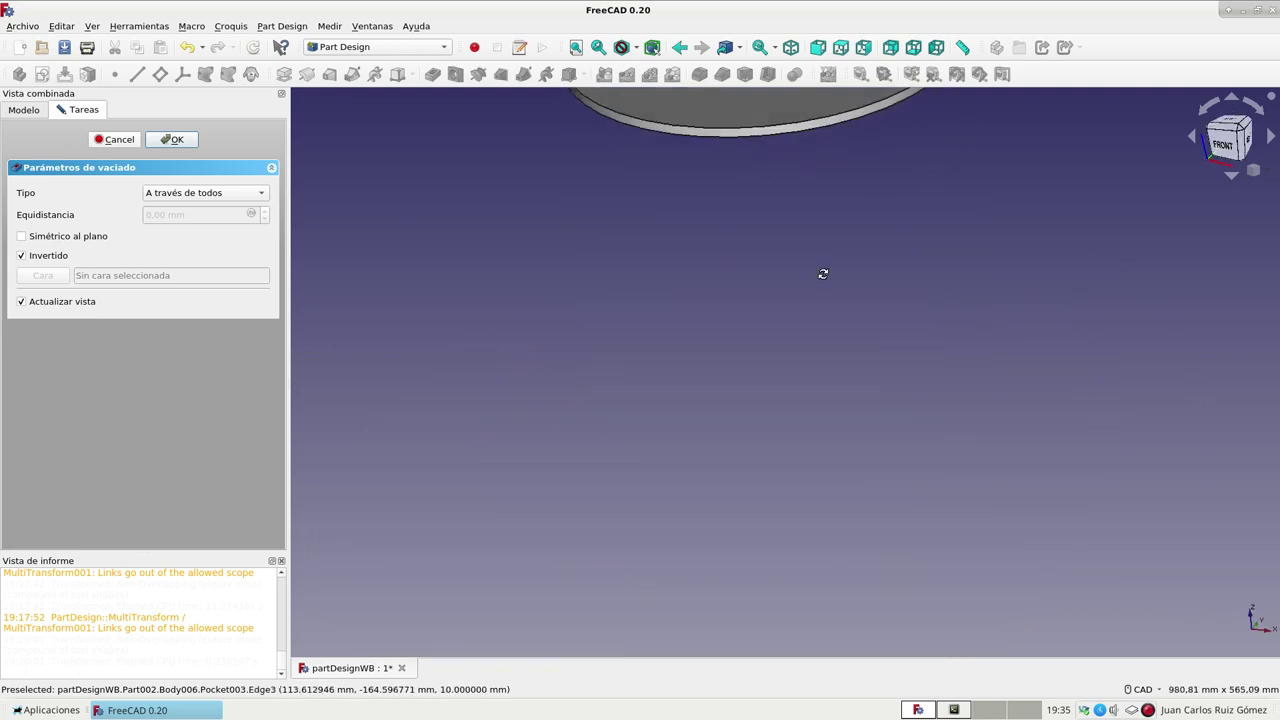
pyautogui.click(574, 48)
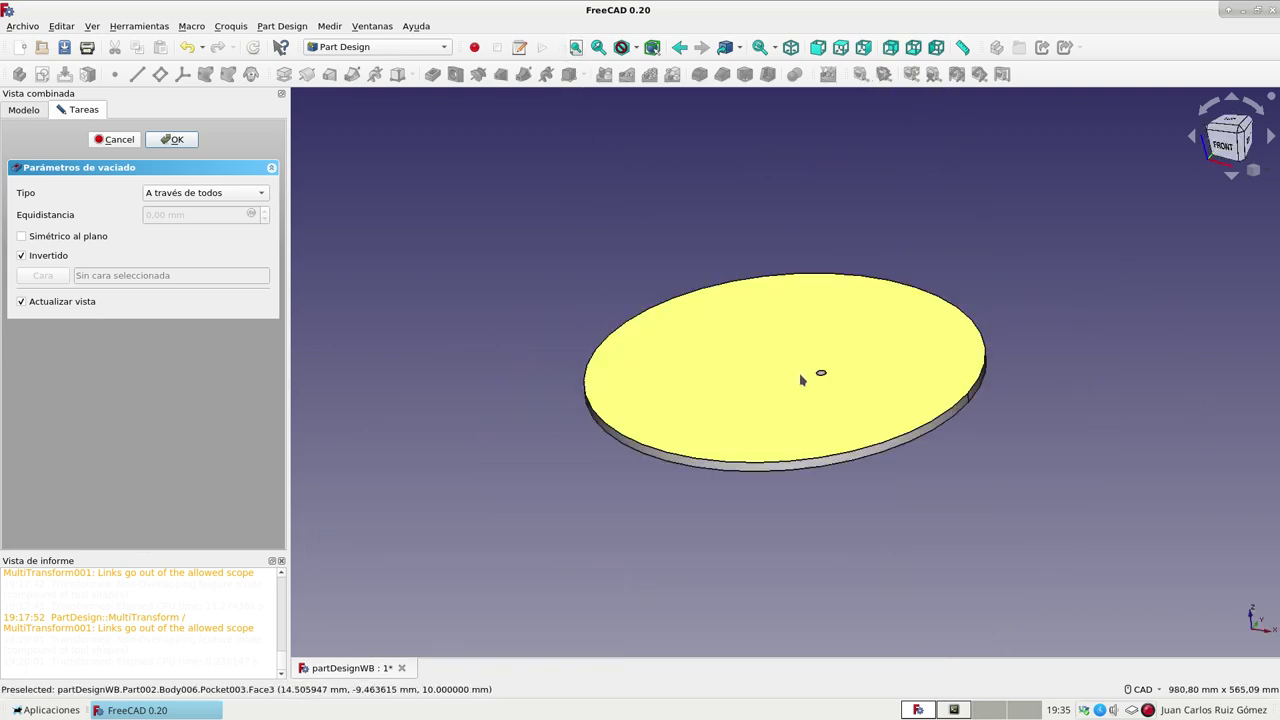
pyautogui.scroll(5, 828, 374)
pyautogui.scroll(-5, 808, 376)
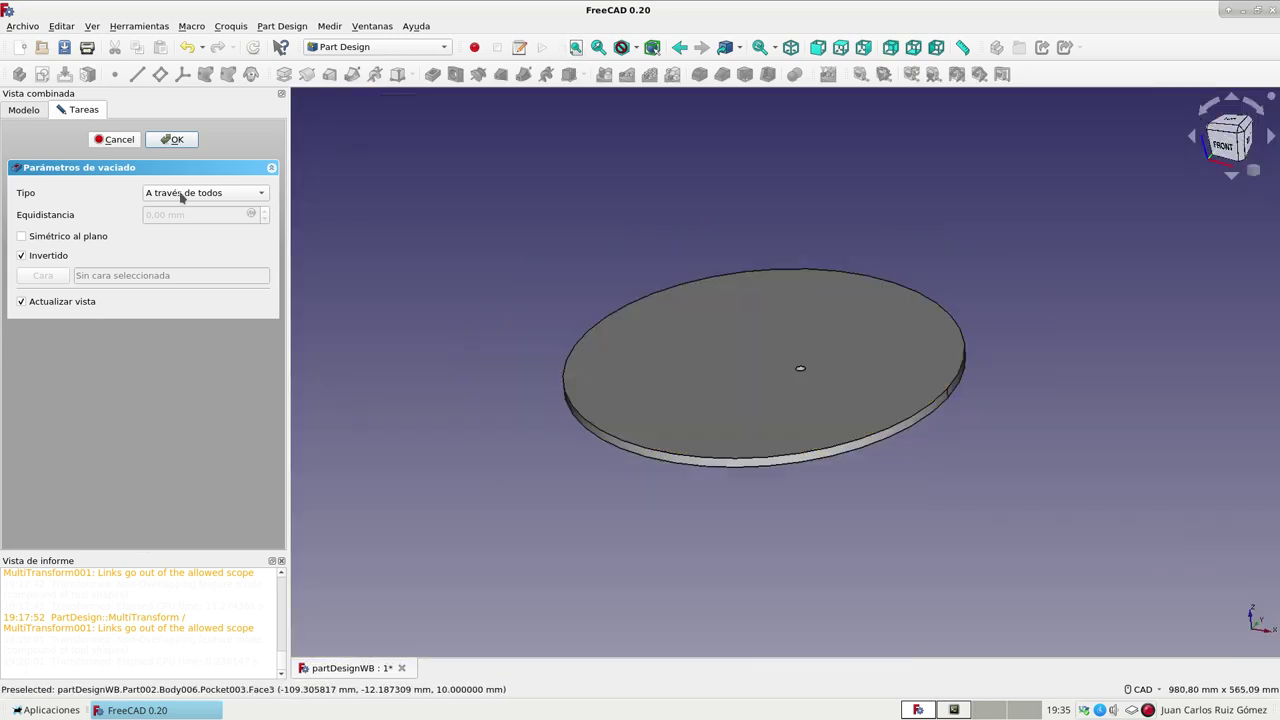
pyautogui.click(170, 140)
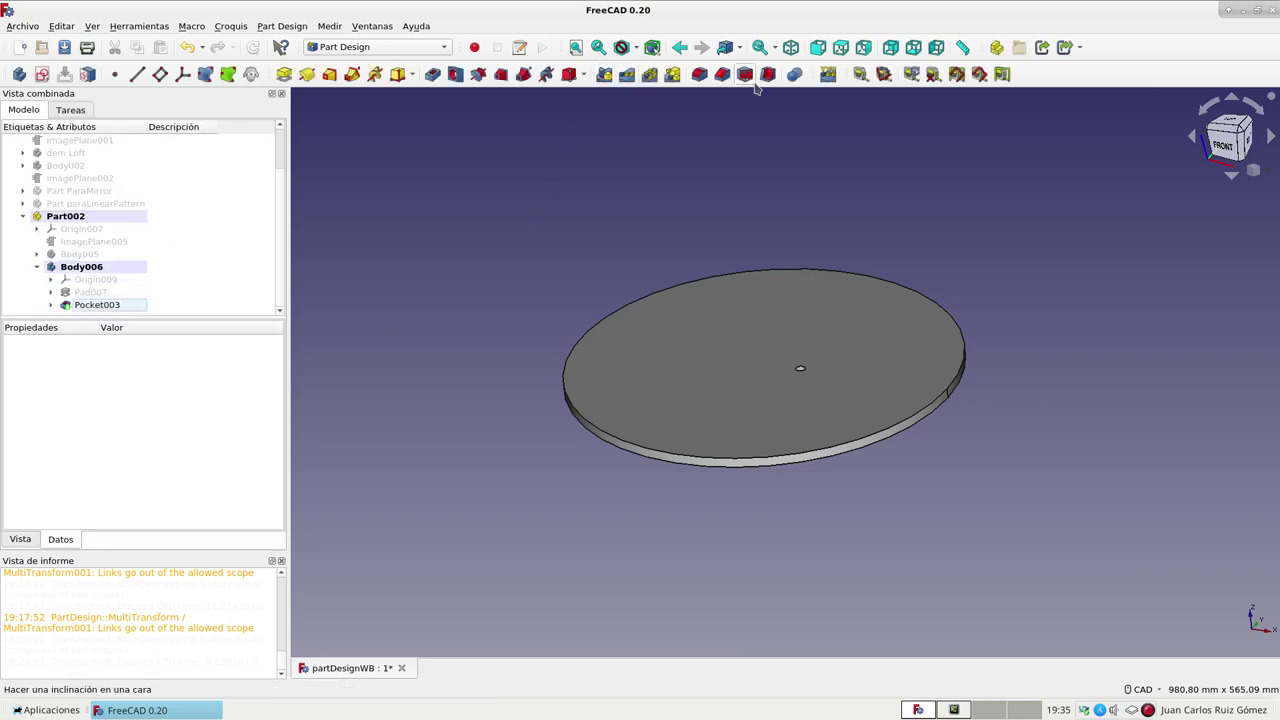
# View the disc from the top and inspect Pocket003's properties
pyautogui.click(840, 47)
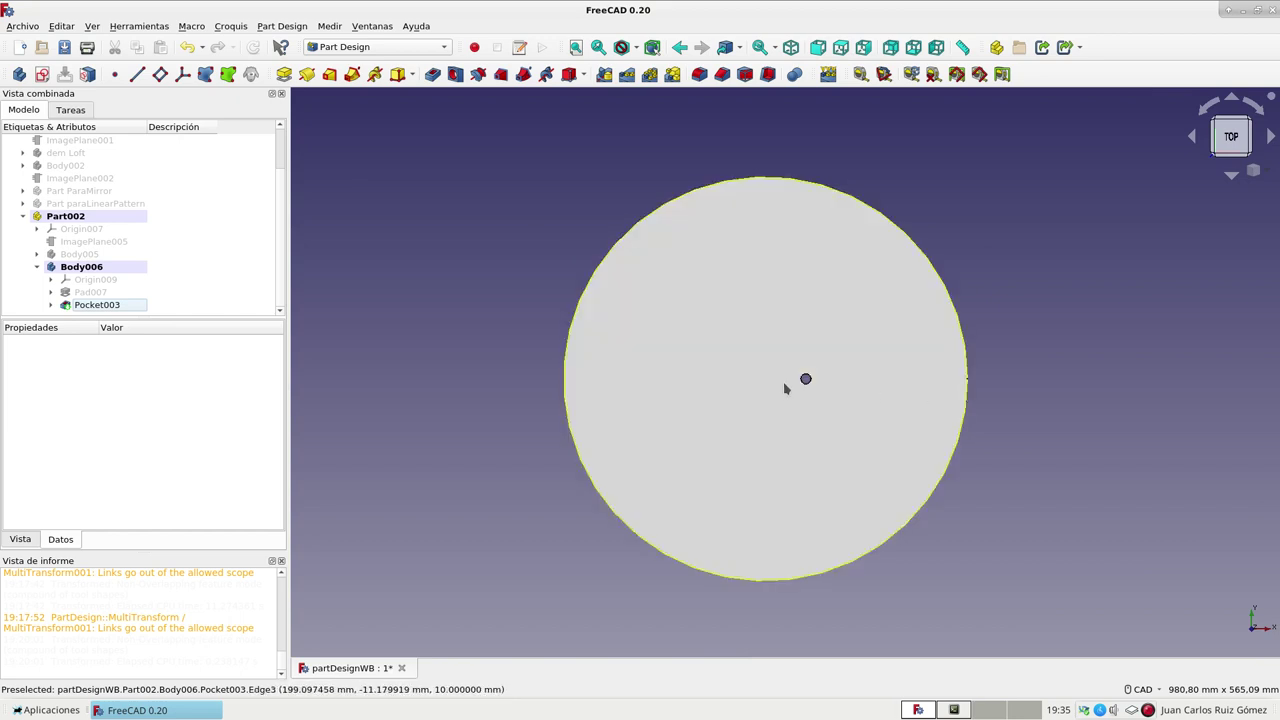
pyautogui.click(118, 308)
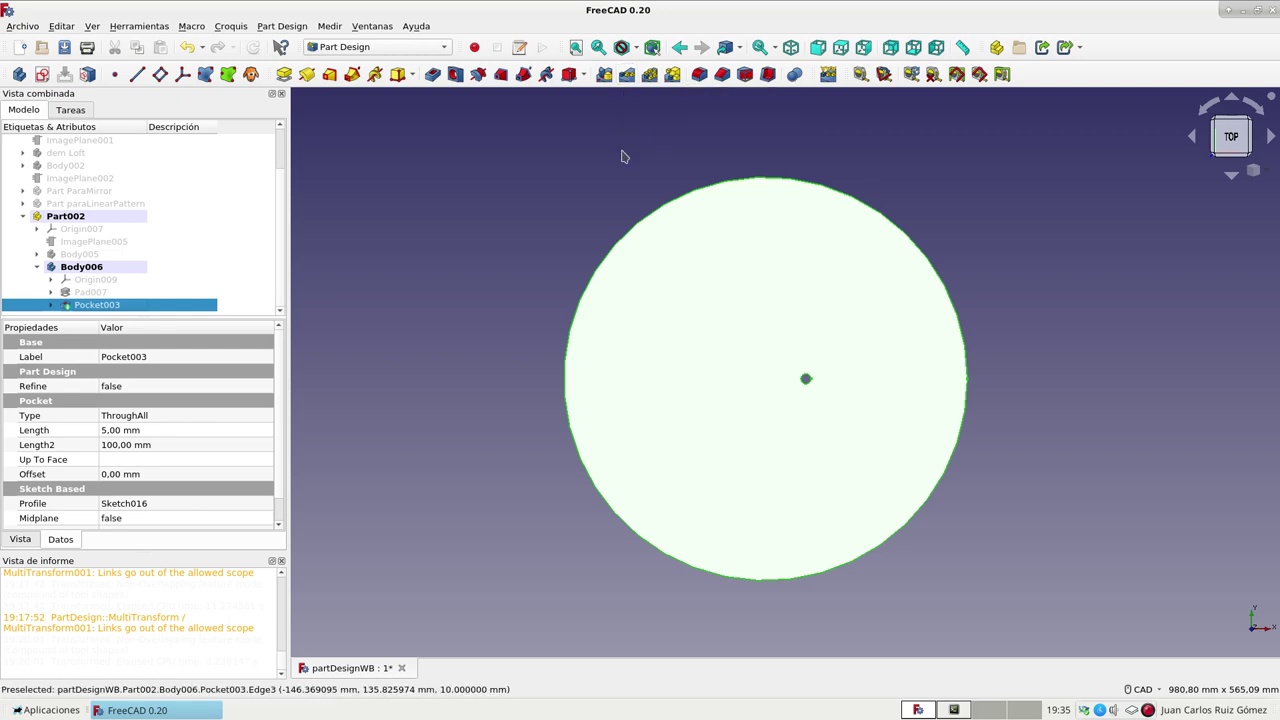
pyautogui.click(1081, 328)
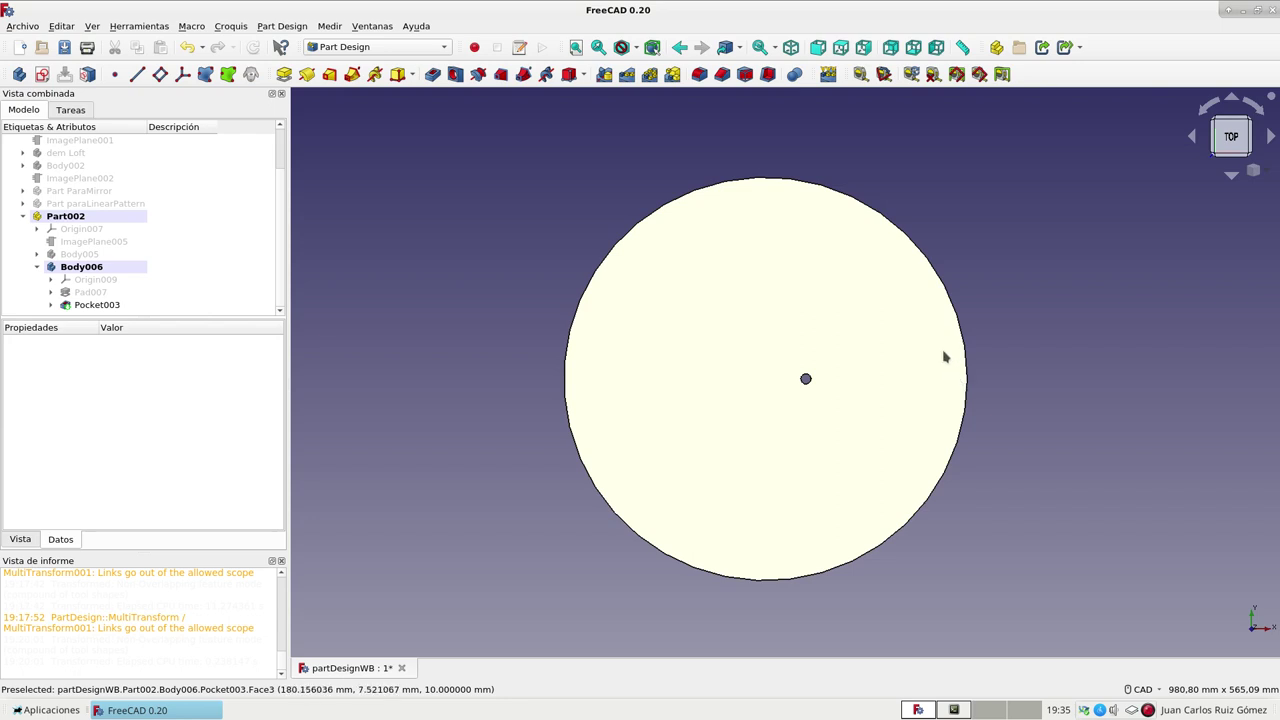
pyautogui.click(108, 305)
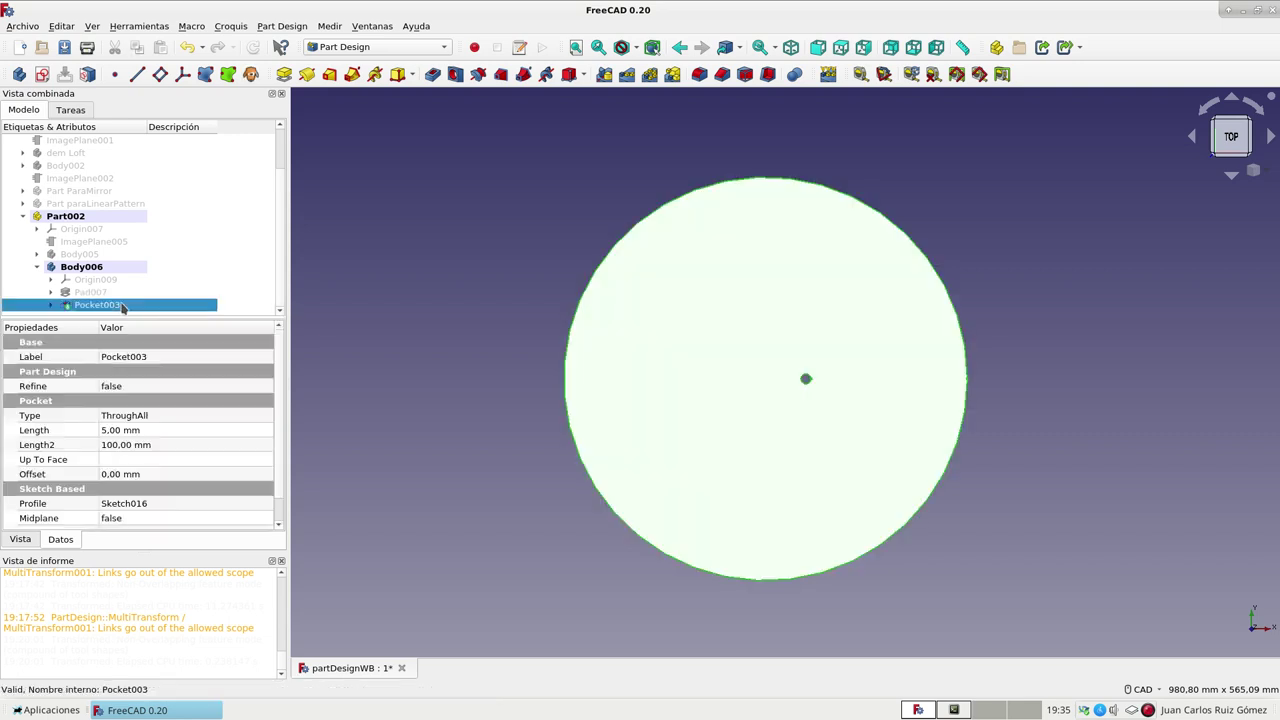
pyautogui.click(414, 237)
# Toggle Pad007 and Body005 visibility to compare the bodies, then reselect Pocket003
pyautogui.click(97, 292)
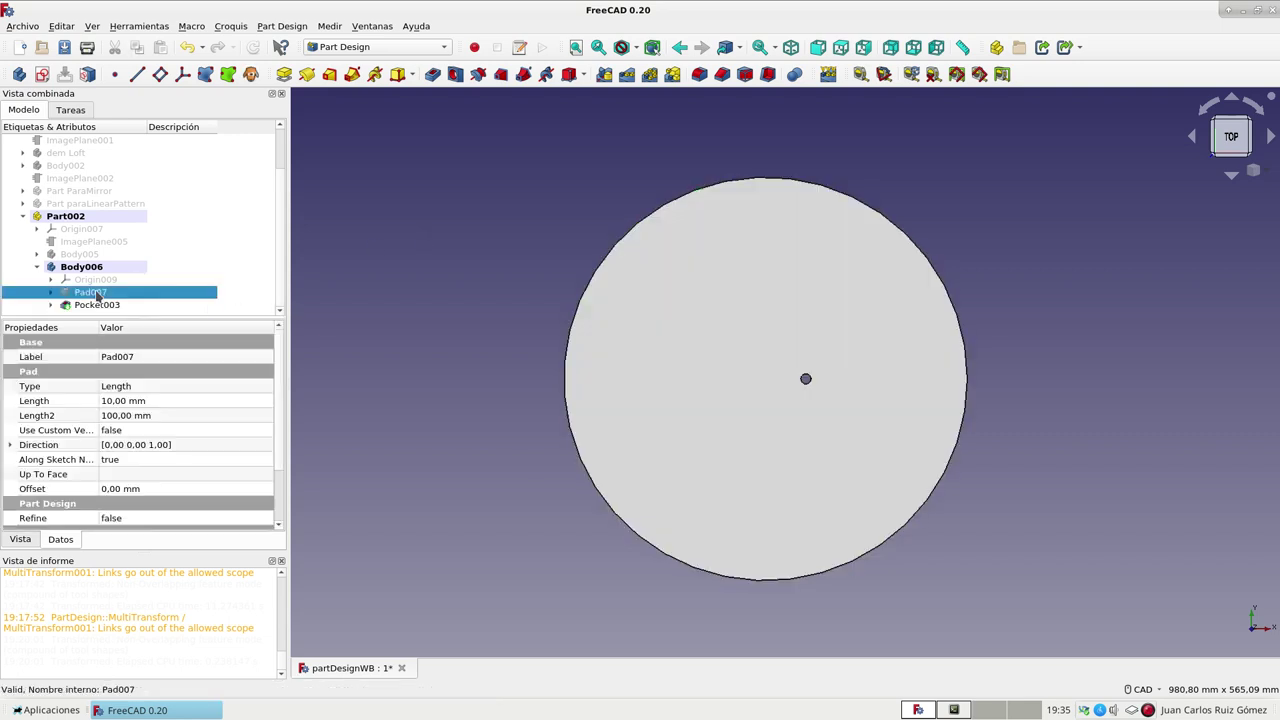
pyautogui.press('space')
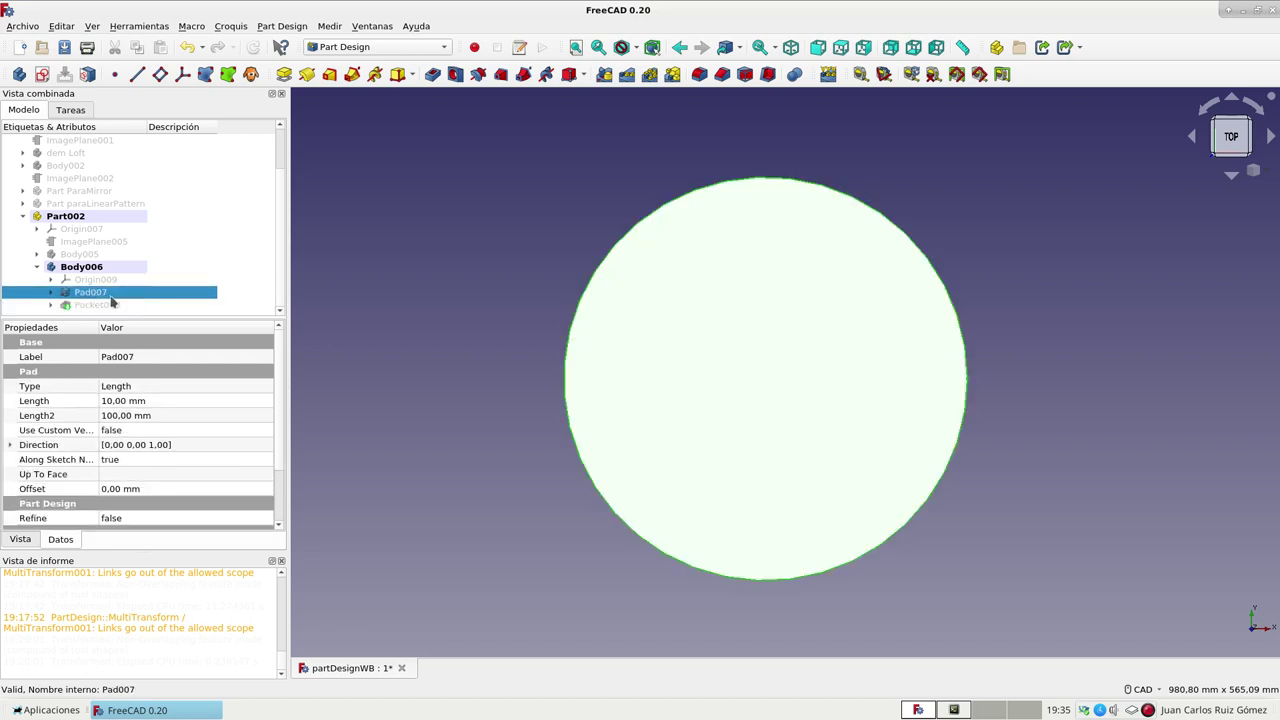
pyautogui.press('space')
pyautogui.click(91, 255)
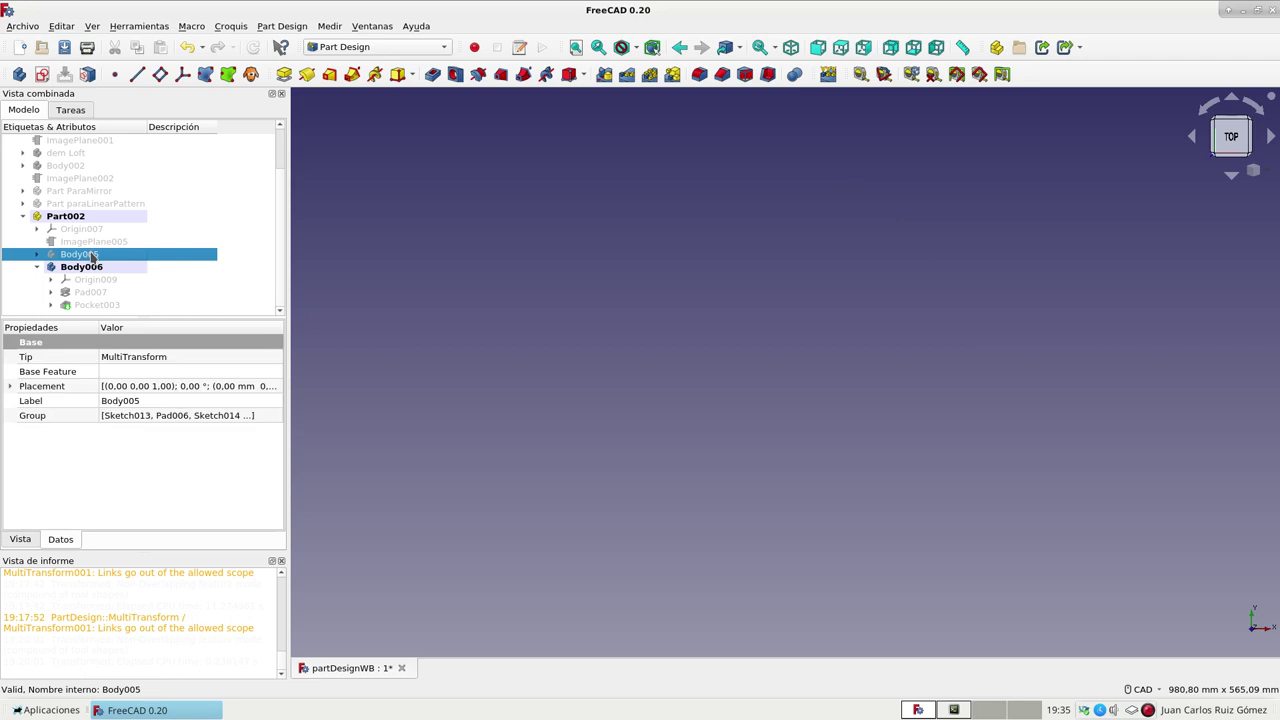
pyautogui.press('space')
pyautogui.press('space')
pyautogui.click(92, 292)
pyautogui.click(93, 304)
pyautogui.press('space')
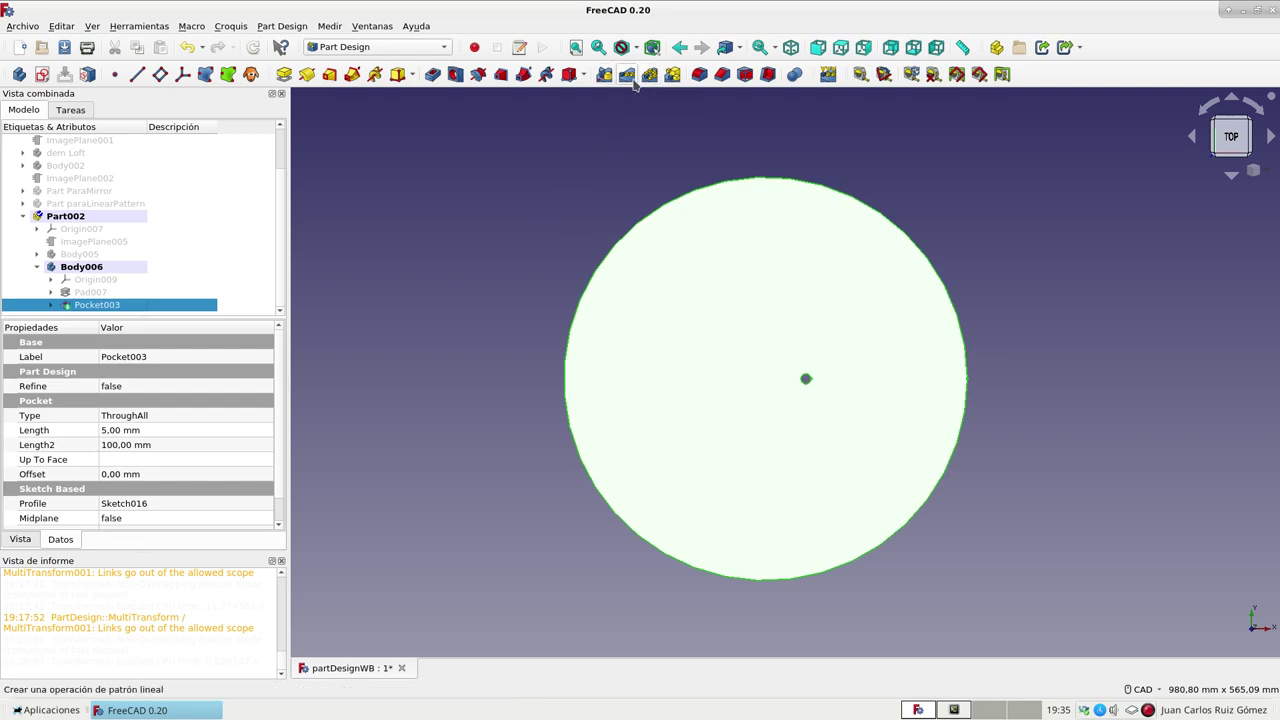
# Linearly pattern Pocket003 into 4 occurrences over 150 mm along X as LinearPattern002
pyautogui.click(626, 76)
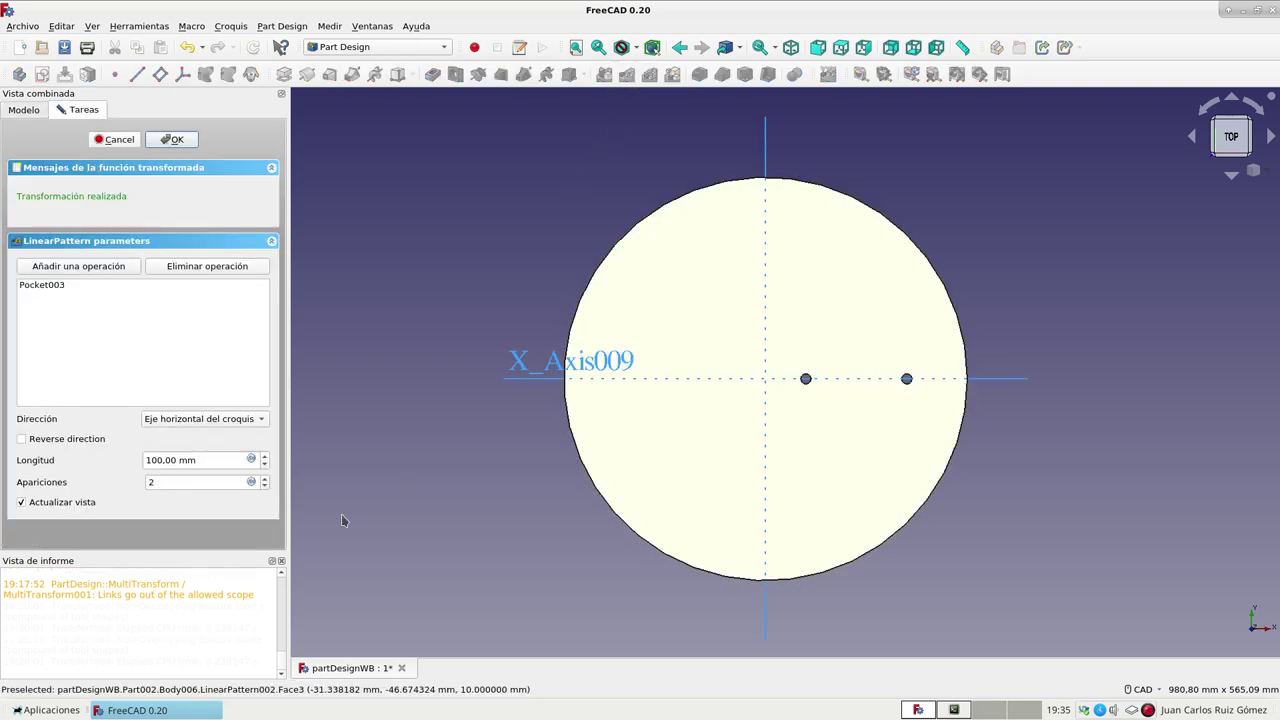
pyautogui.click(181, 482)
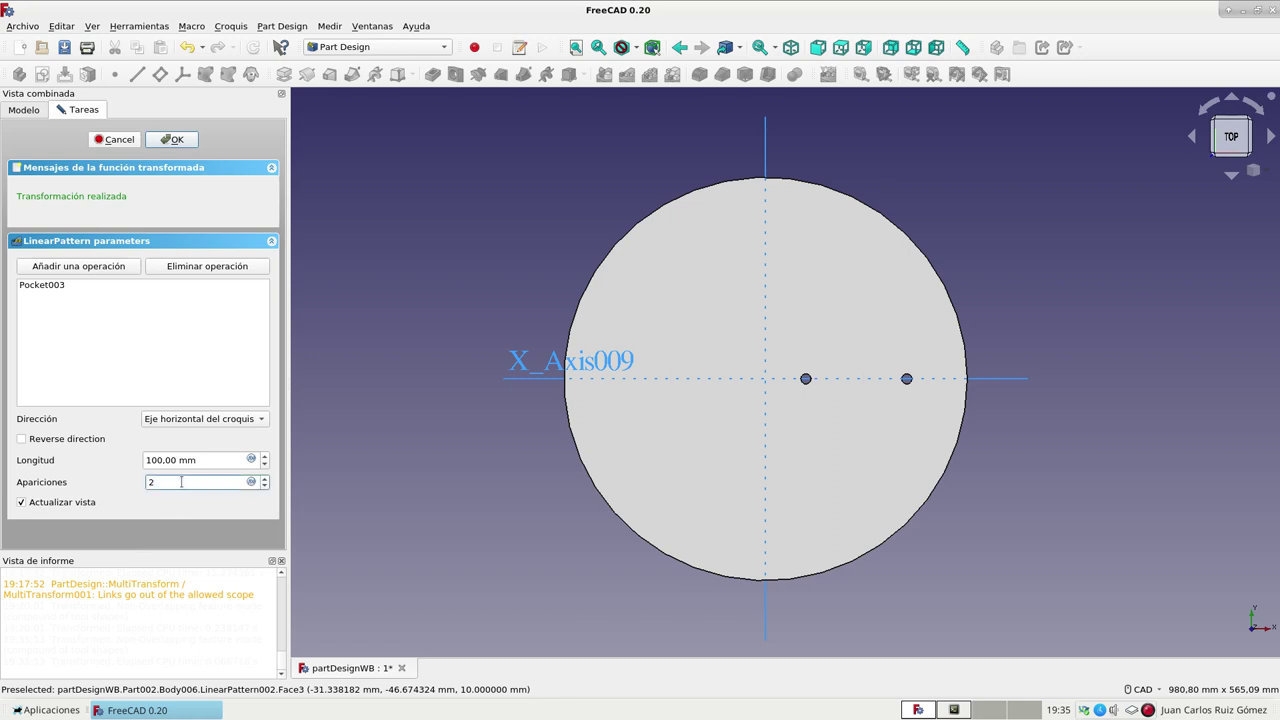
pyautogui.press('Up')
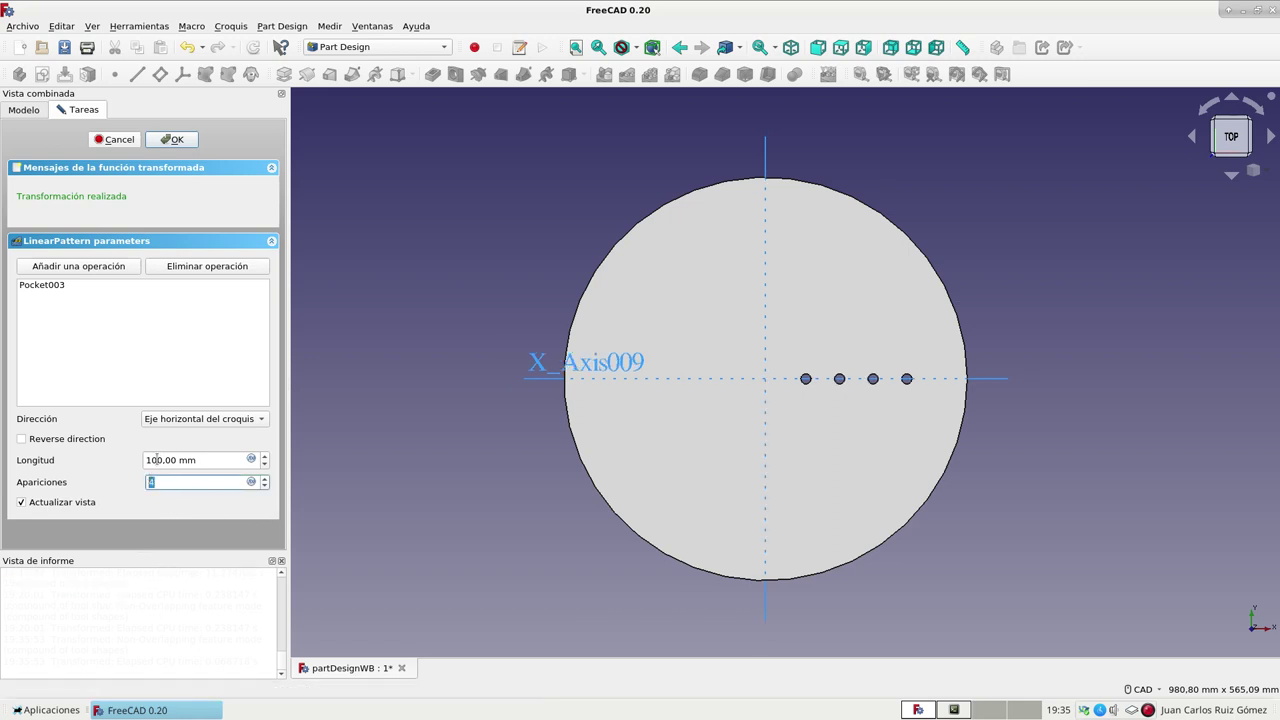
pyautogui.click(157, 459)
pyautogui.press('BackSpace')
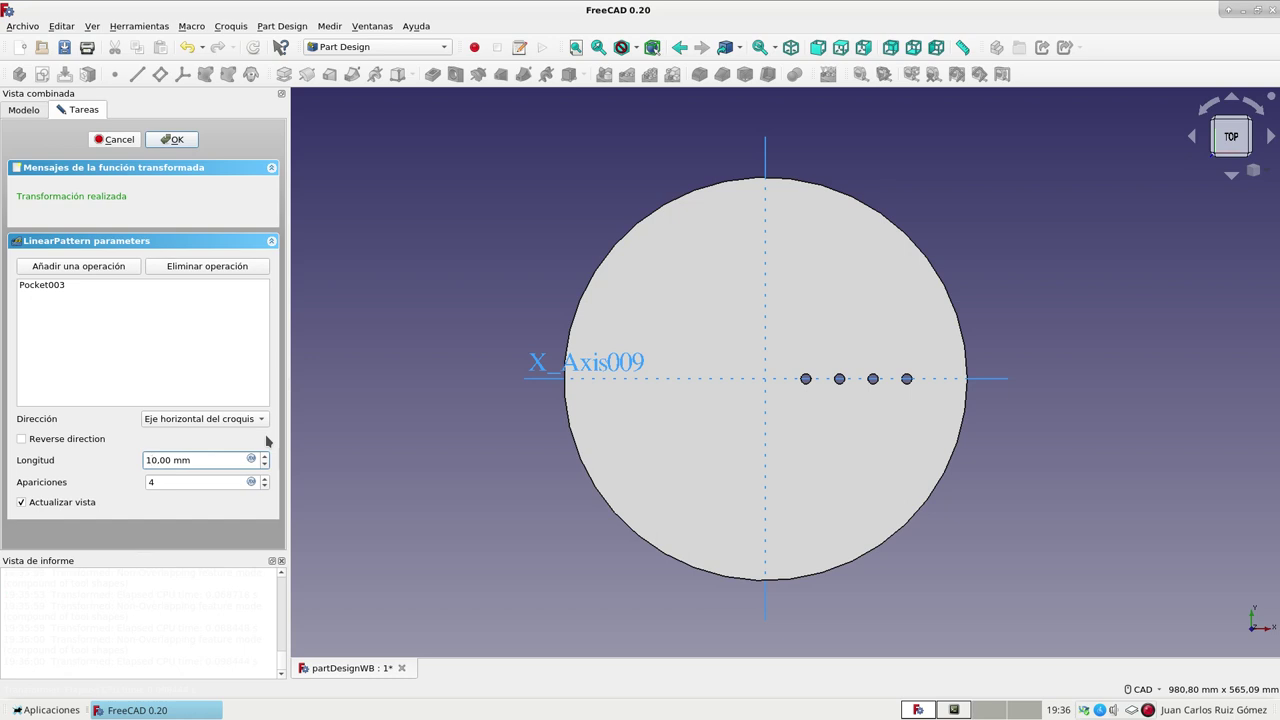
pyautogui.write('5')
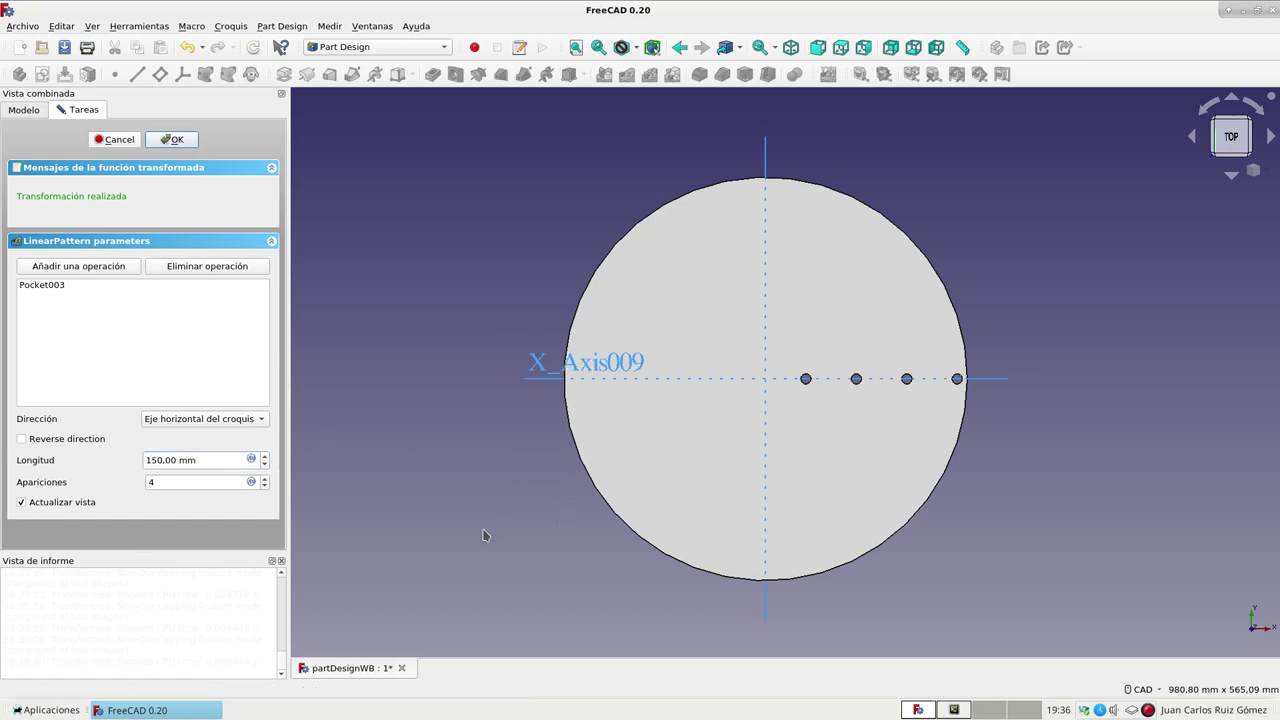
pyautogui.click(173, 140)
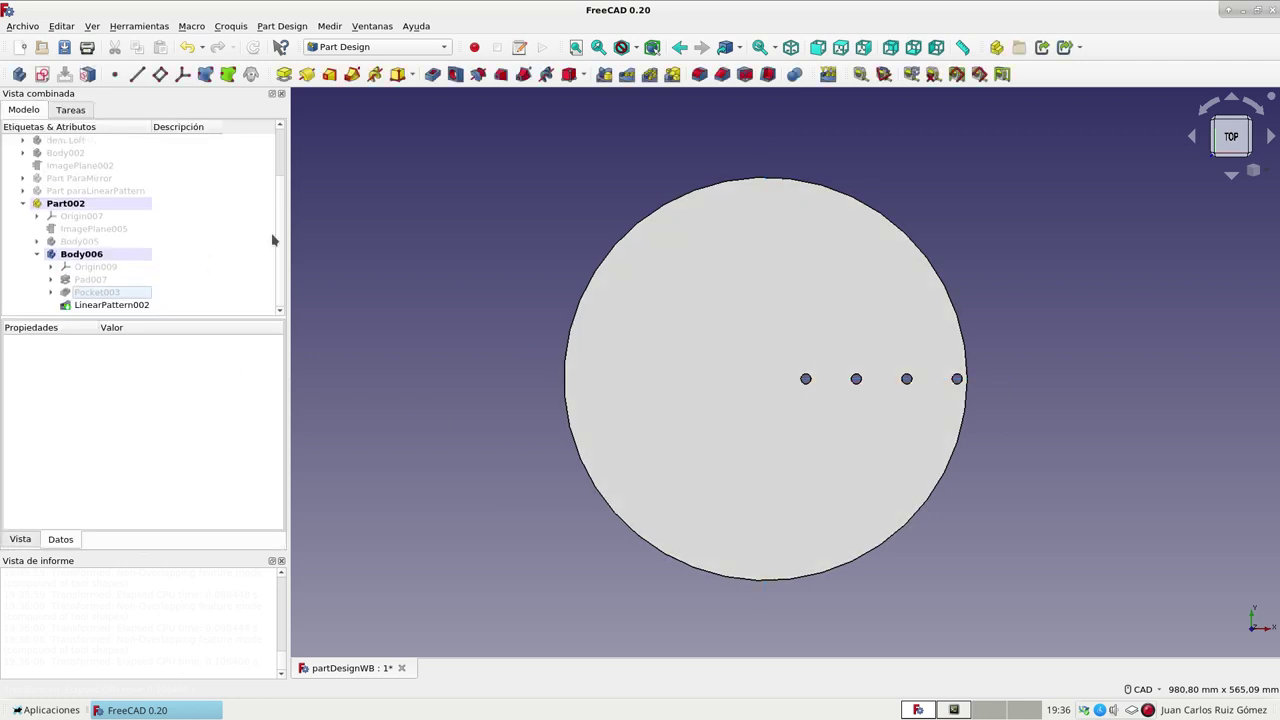
# Select LinearPattern002 in the tree and start a polar pattern of it
pyautogui.scroll(-1, 274, 241)
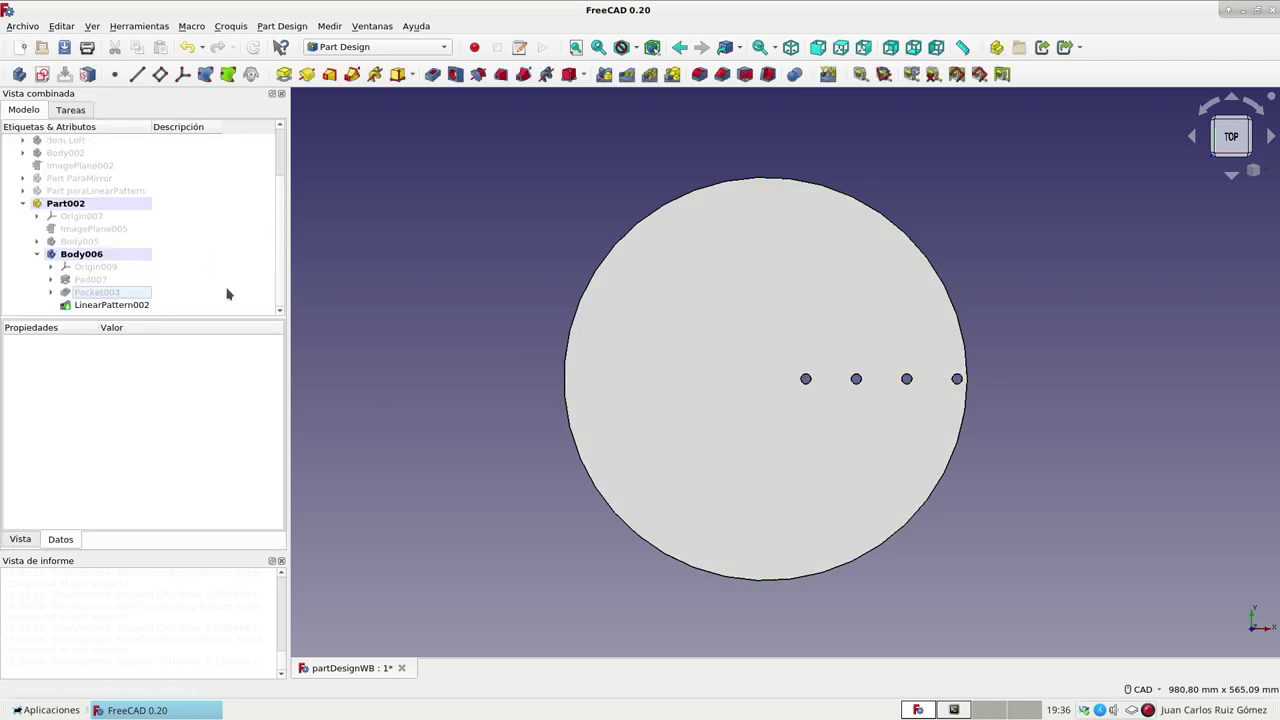
pyautogui.click(120, 308)
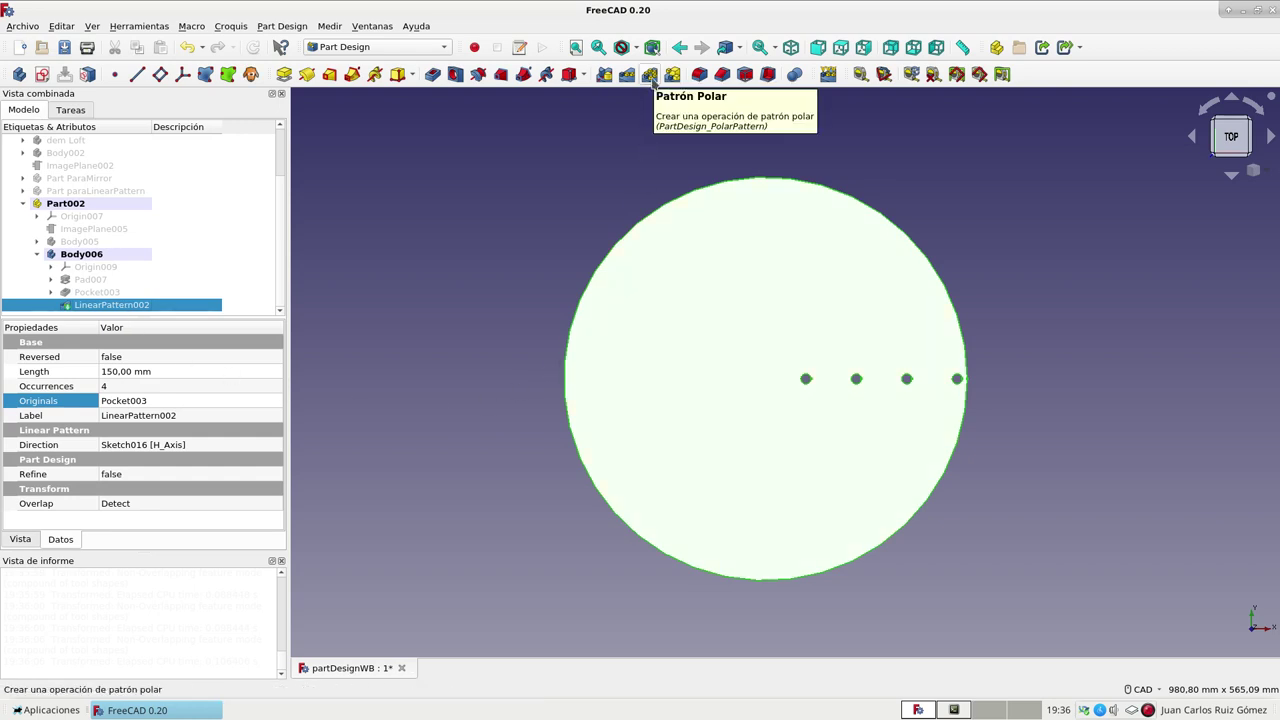
pyautogui.click(650, 75)
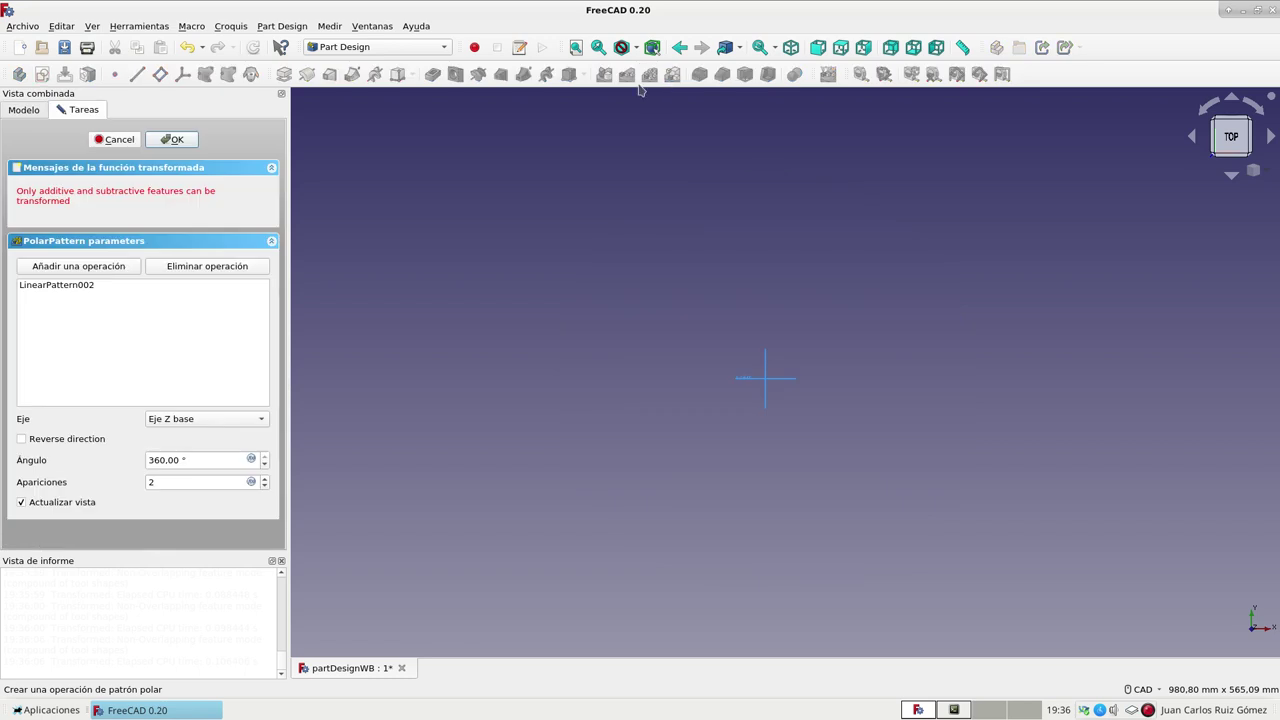